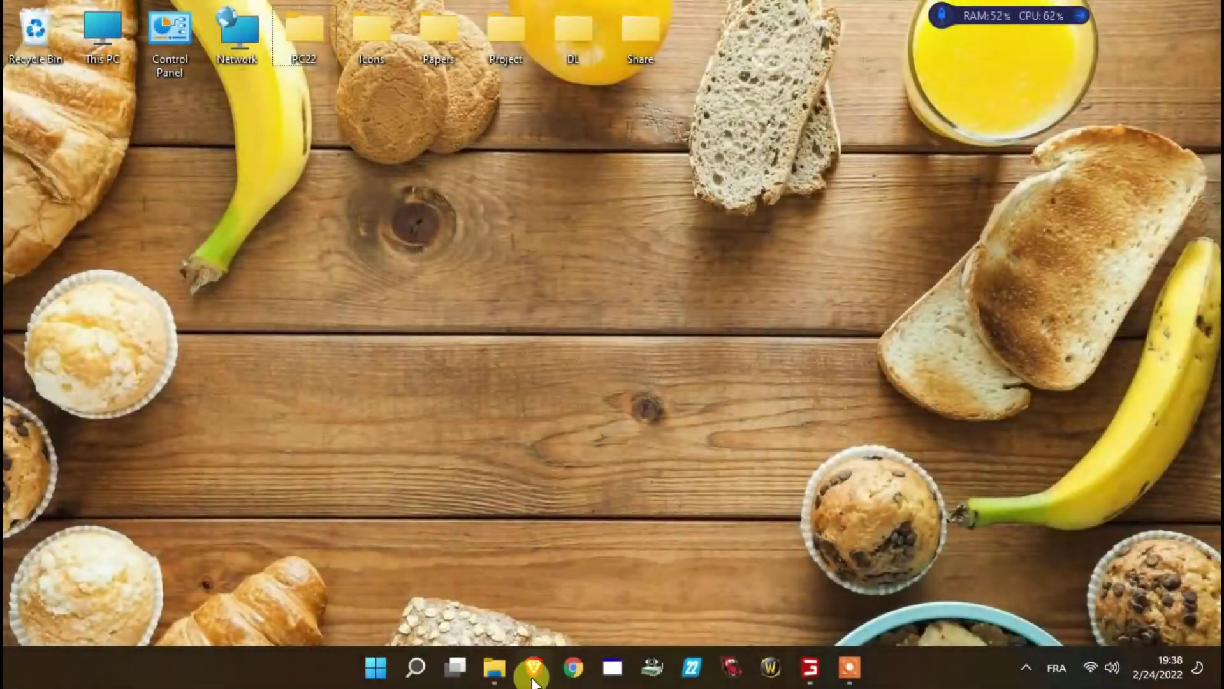
In Brave, search Google for 'scroll navigator' and open the DeskSoft result in a new tab
left_click(532, 679)
type("sc")
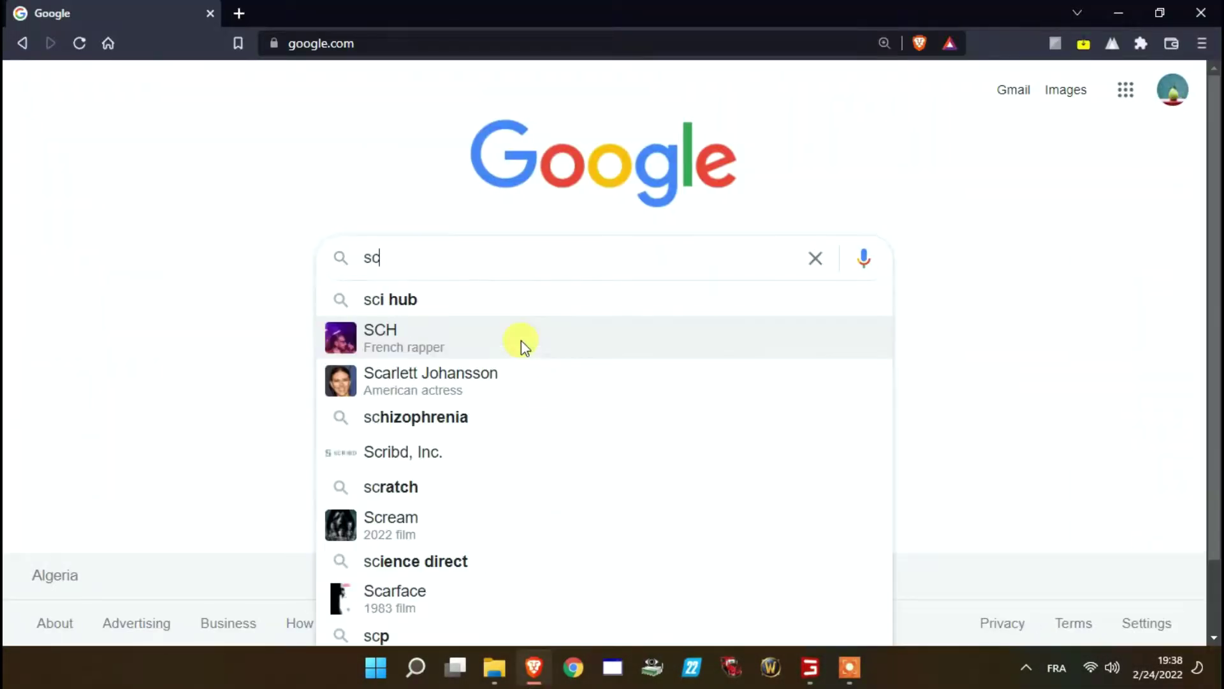
type("roll navigator")
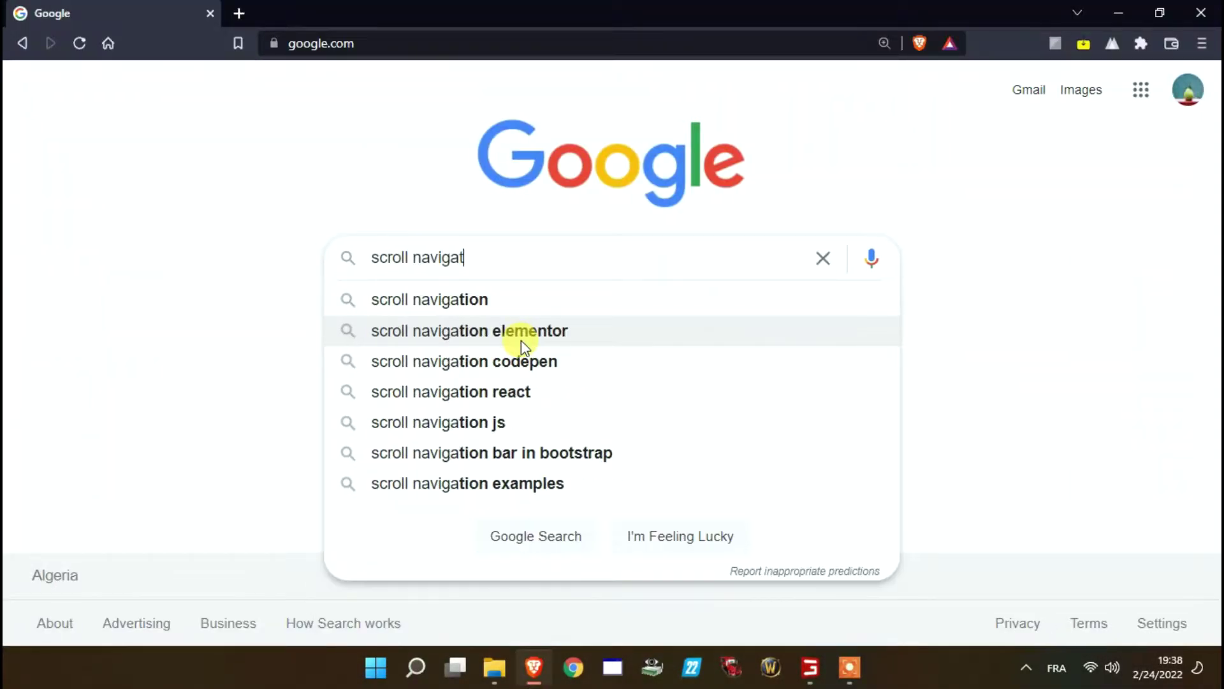
left_click(481, 302)
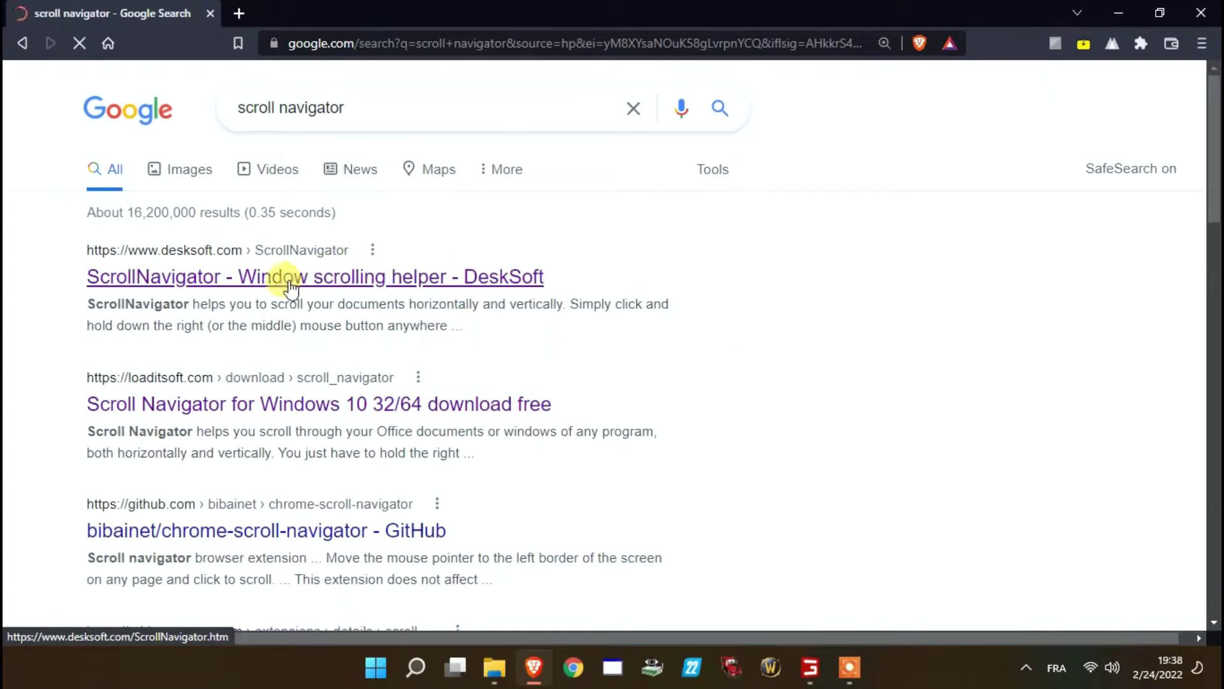
right_click(301, 290)
left_click(323, 295)
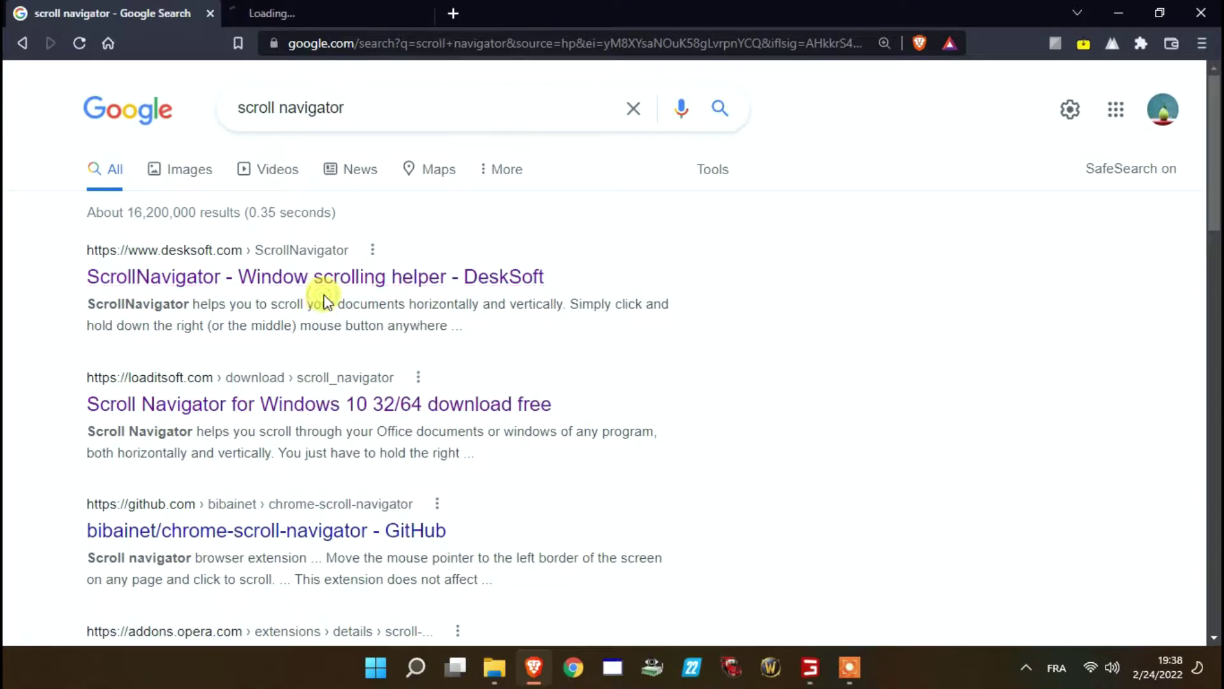
Switch to the DeskSoft ScrollNavigator tab and turn on the page's dark theme
left_click(329, 14)
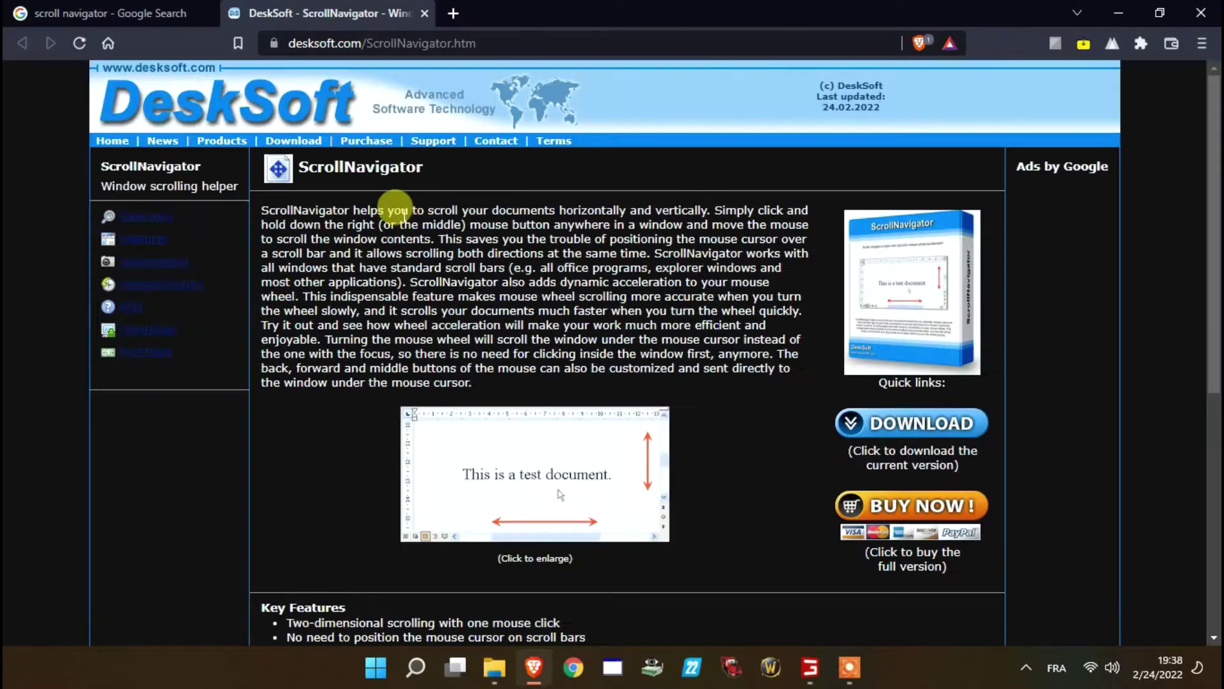
left_click(1060, 47)
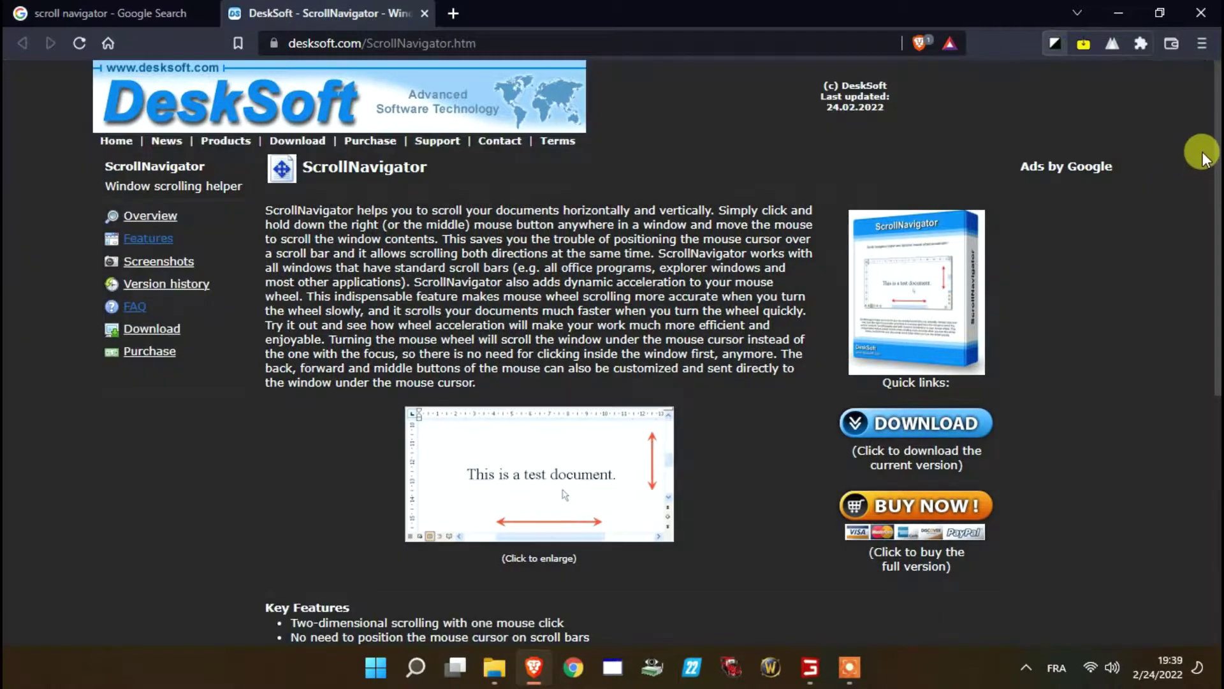
left_click_drag(1217, 144, 1216, 249)
Browse the ScrollNavigator Screenshots page of configuration dialogs, then go back to the product page
left_click(547, 264)
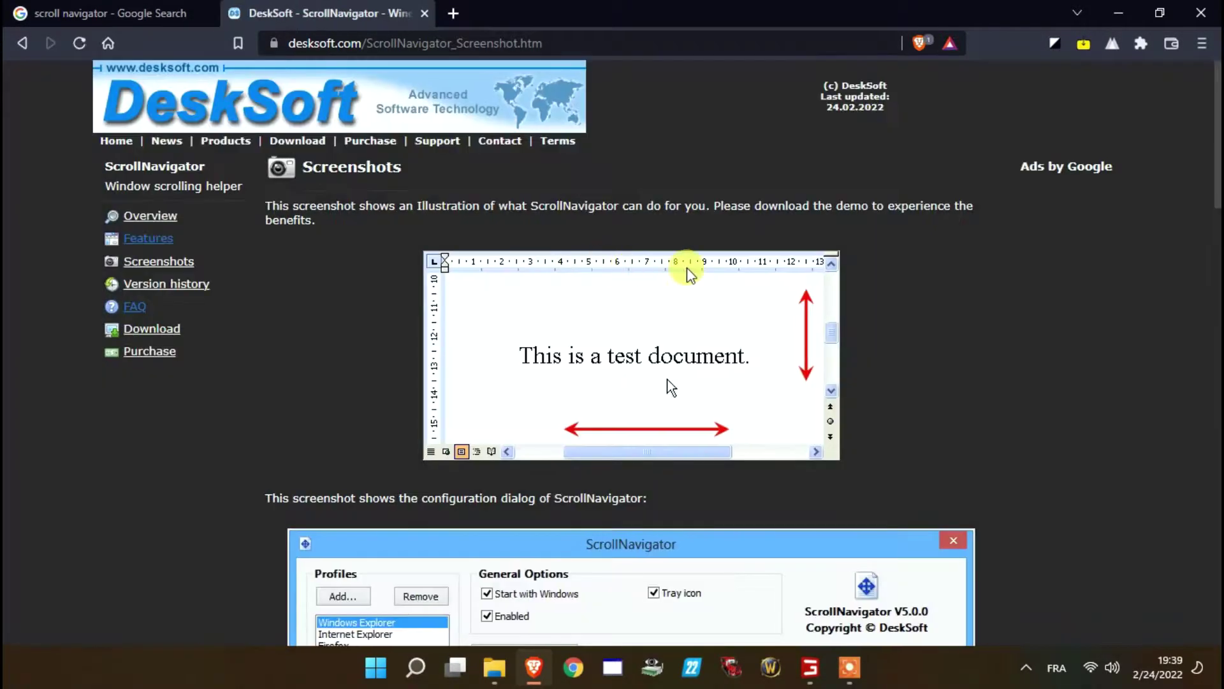
scroll(961, 260, "down", 10)
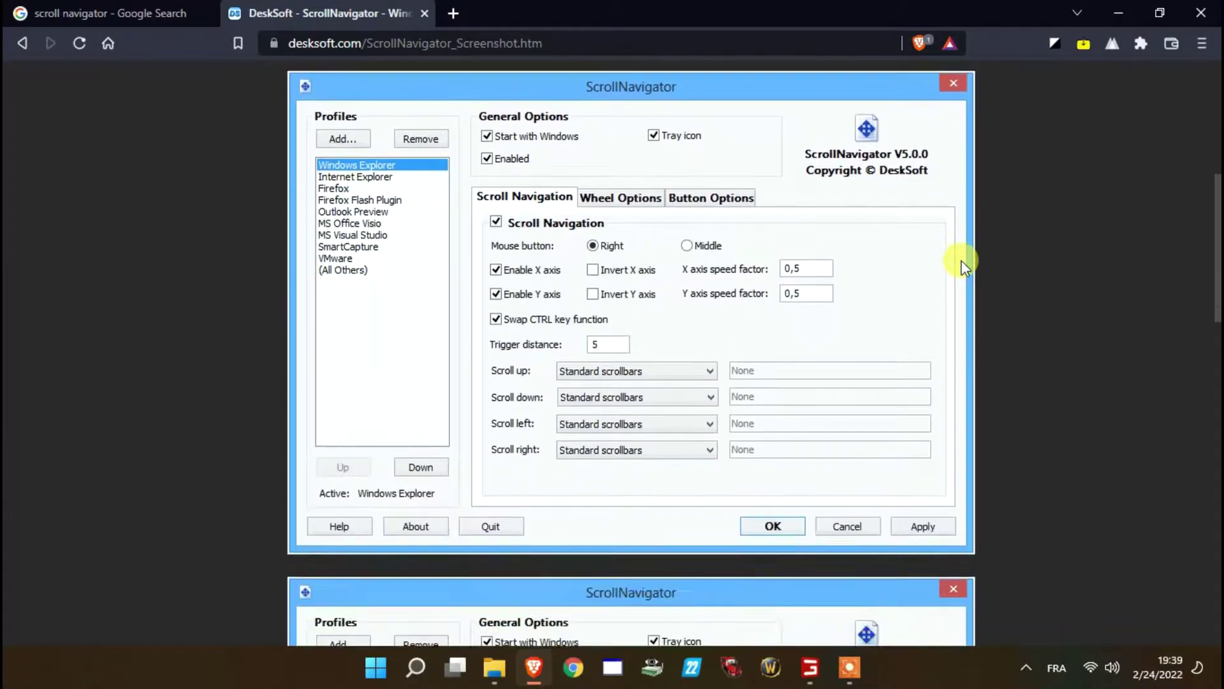
scroll(961, 260, "down", 10)
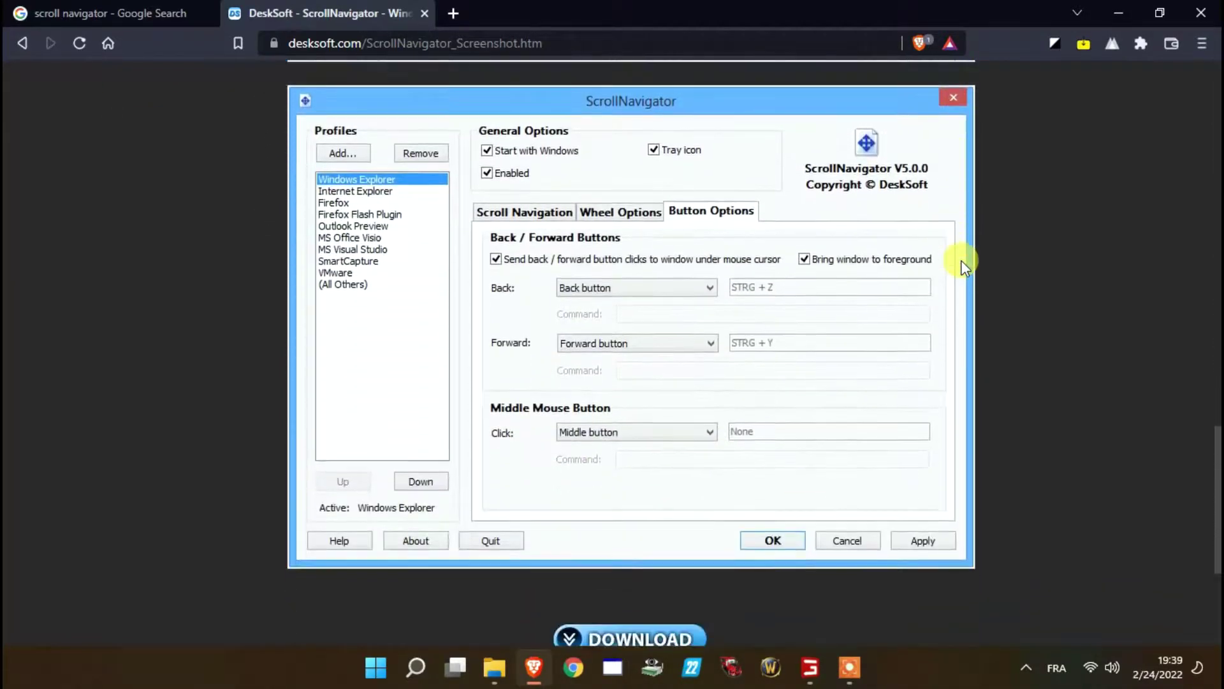
scroll(961, 260, "up", 20)
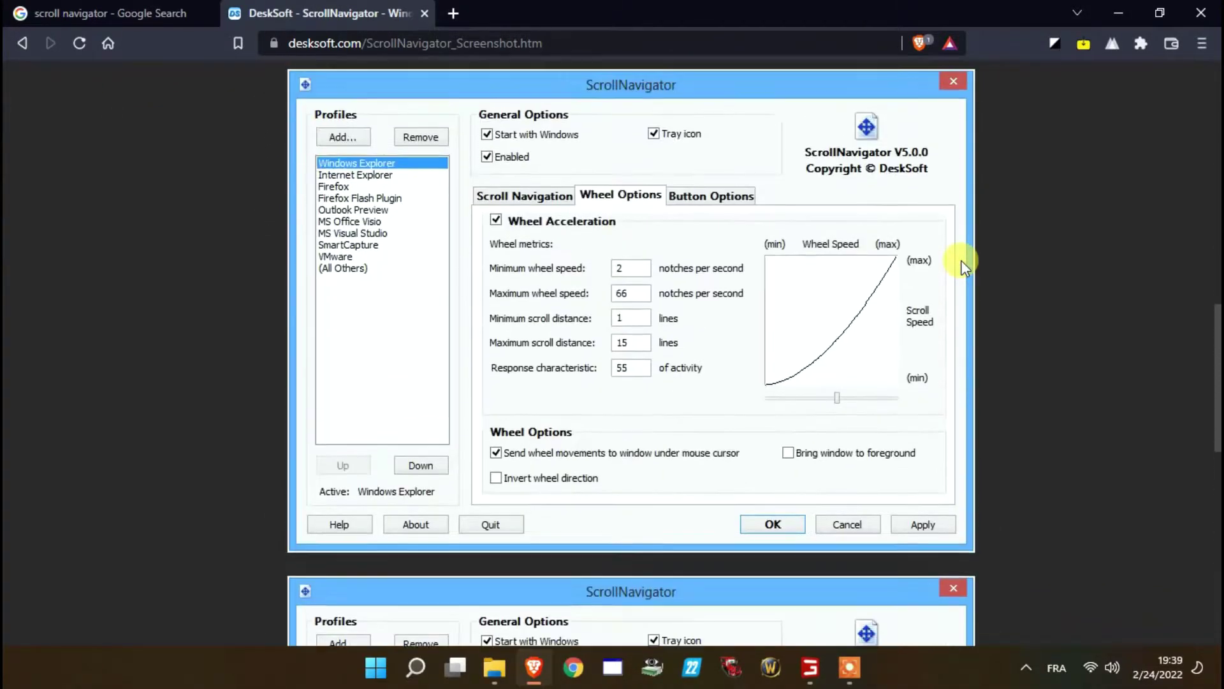
scroll(961, 260, "up", 1)
left_click(22, 42)
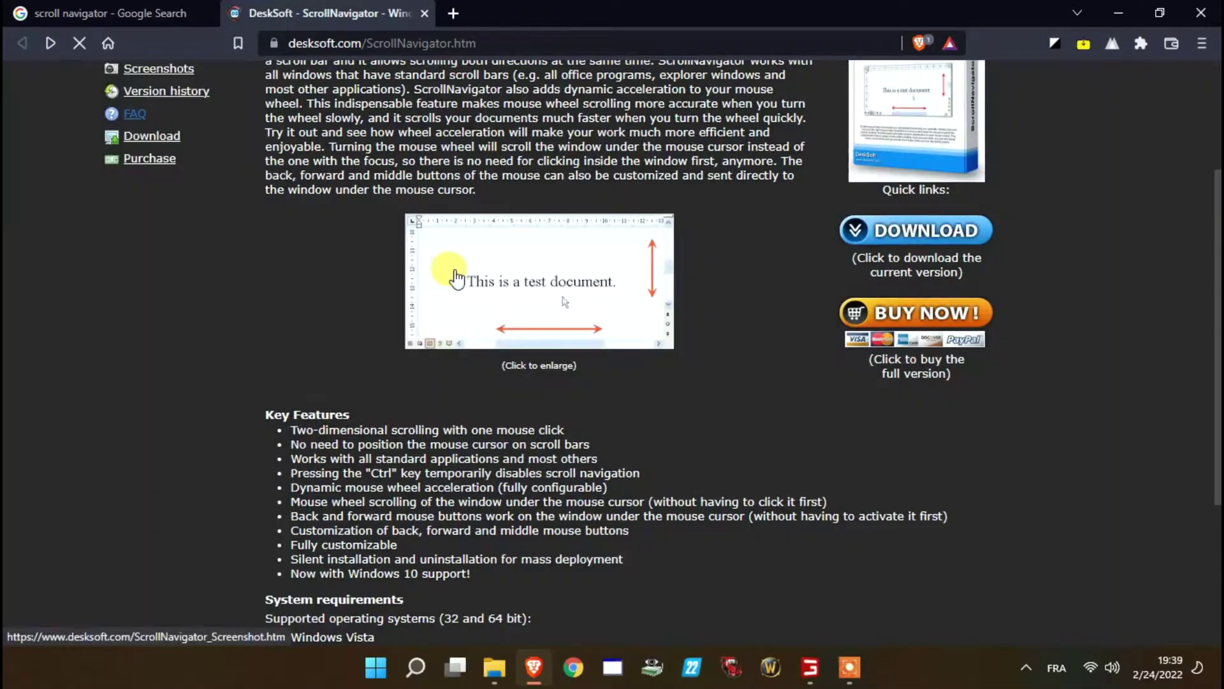
Download the ScrollNavigator v5.14.0 installer SNSetup_2.exe, launch its setup wizard, then cancel it
left_click(885, 231)
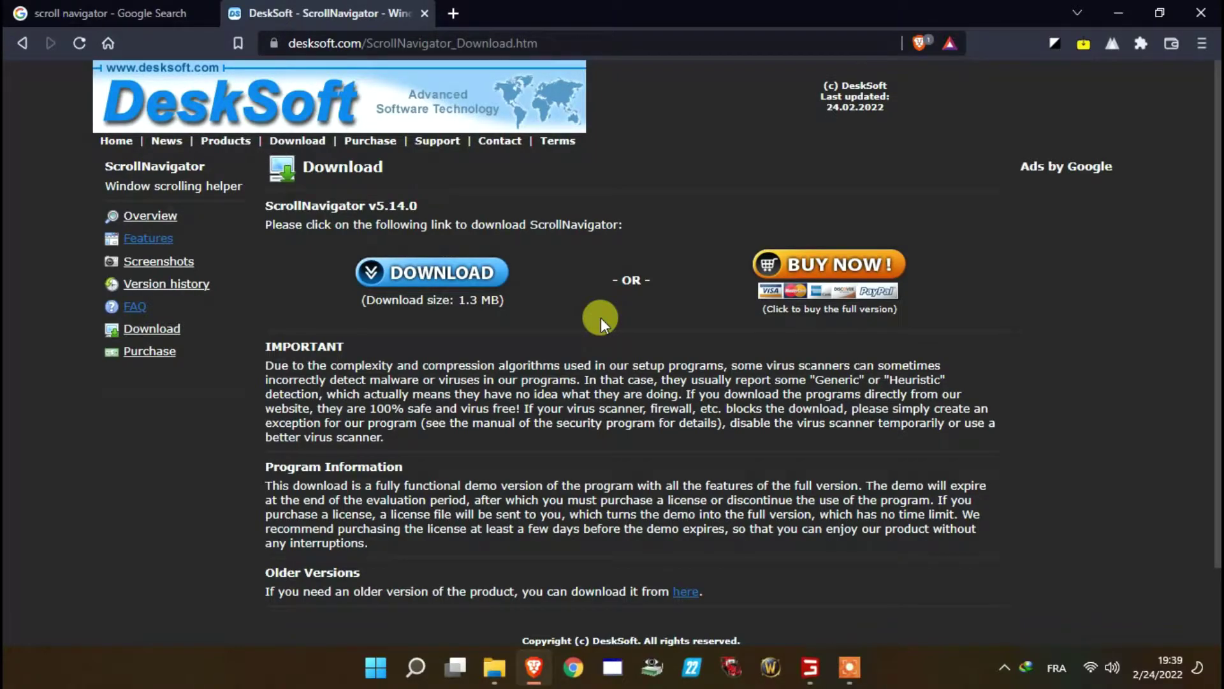
left_click(597, 410)
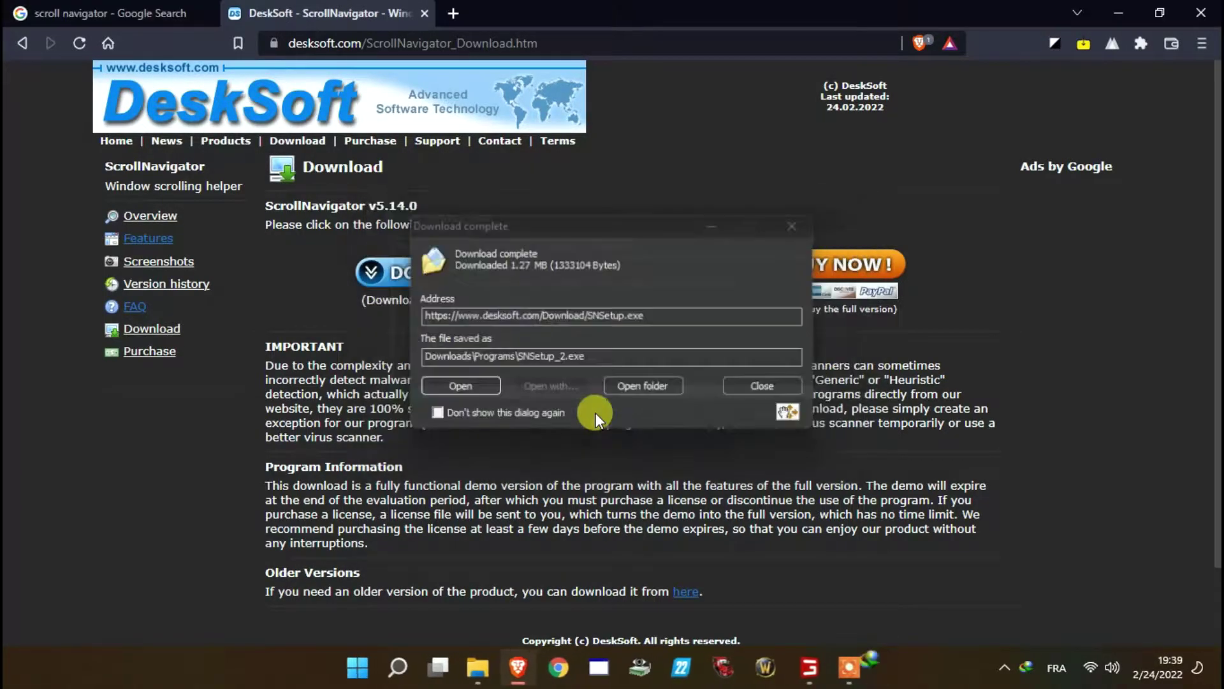
left_click(492, 386)
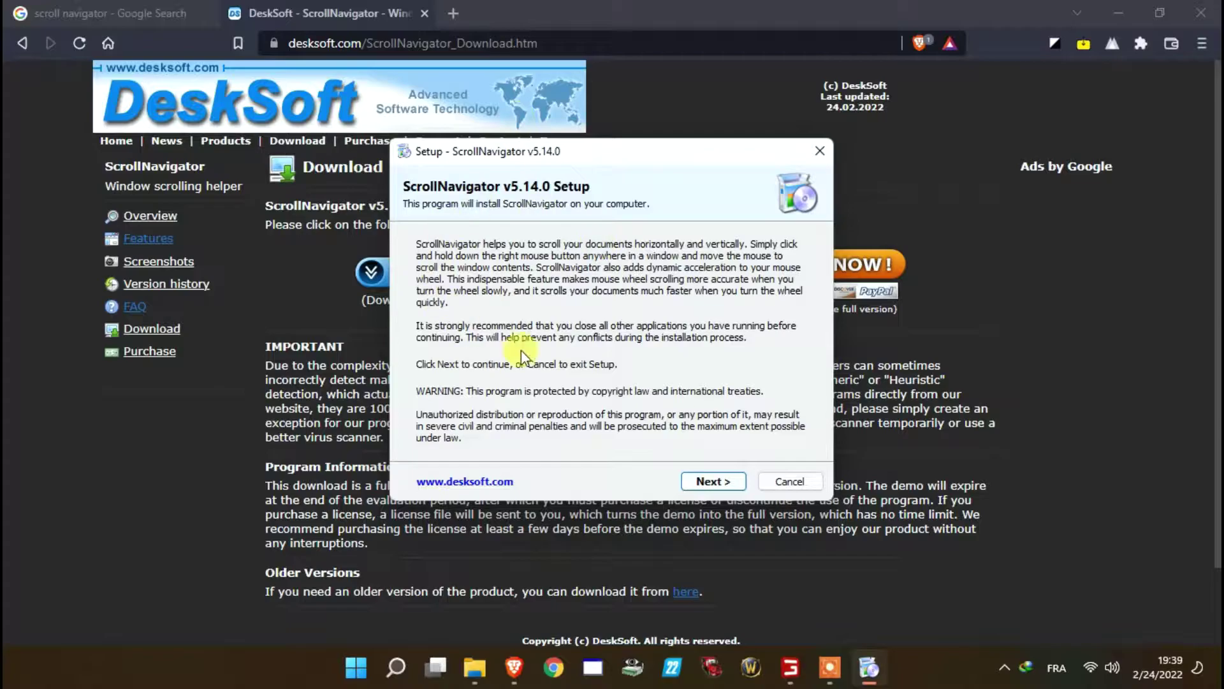
left_click(783, 483)
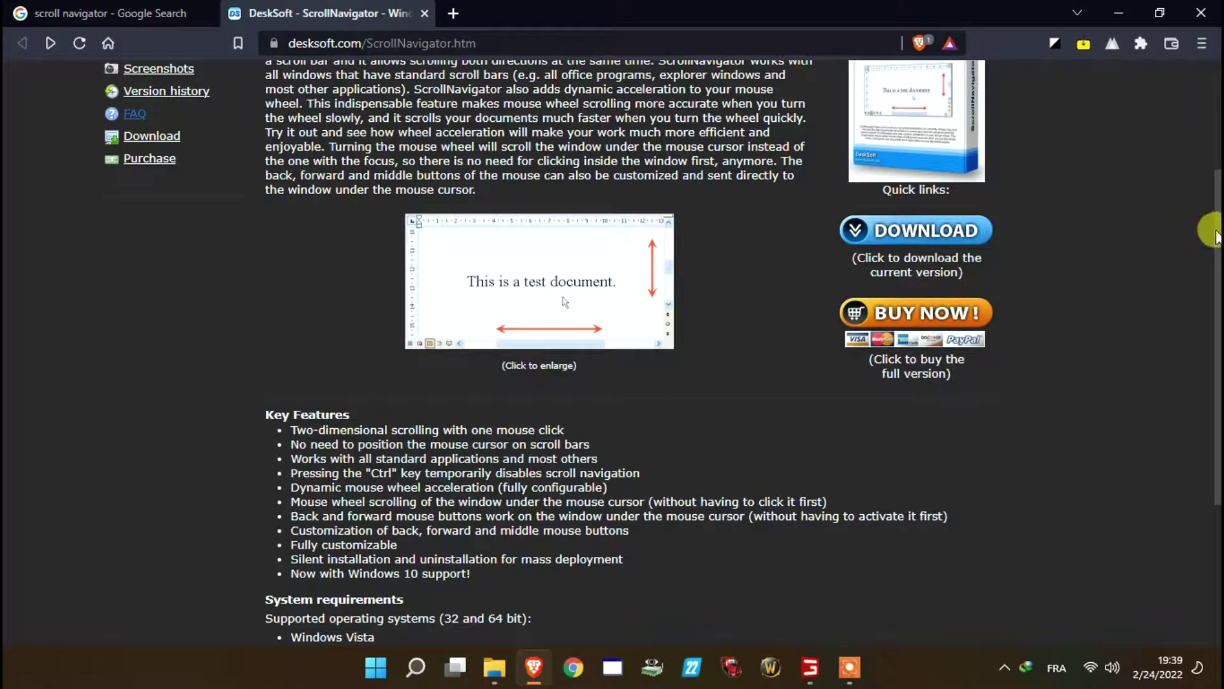
Select the supported Windows versions (Vista, 7, 8), then search Google for 'pc video games 2022'
scroll(1056, 305, "down", 4)
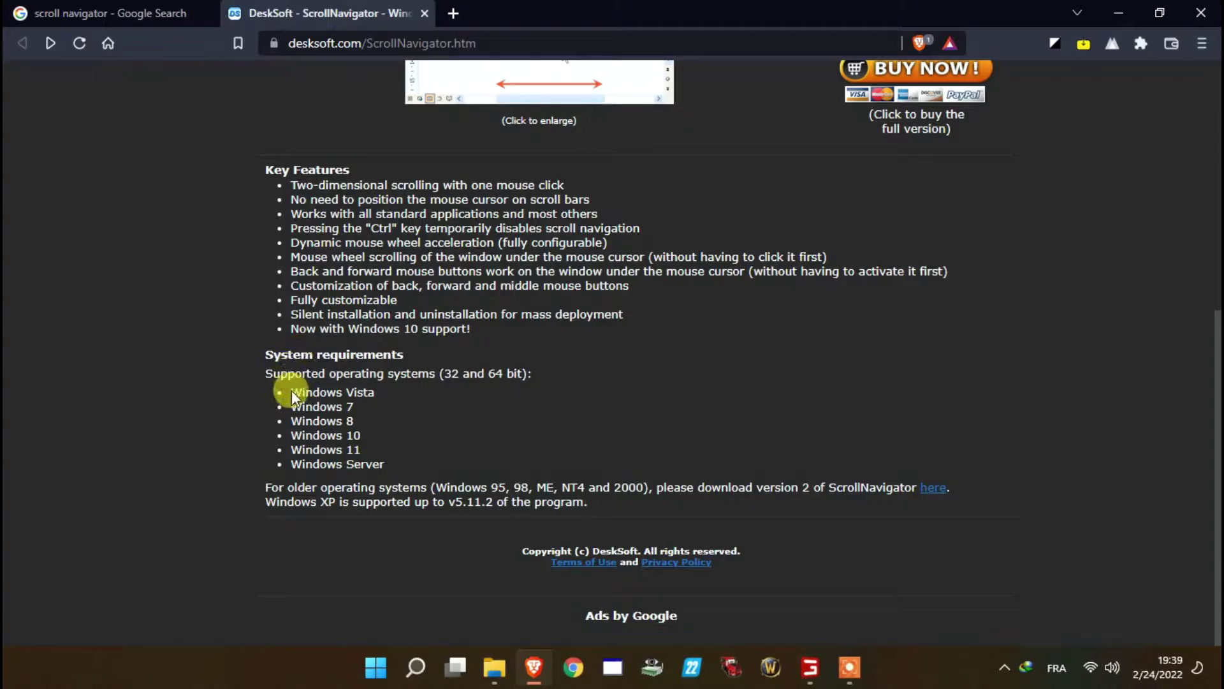
left_click_drag(292, 392, 368, 437)
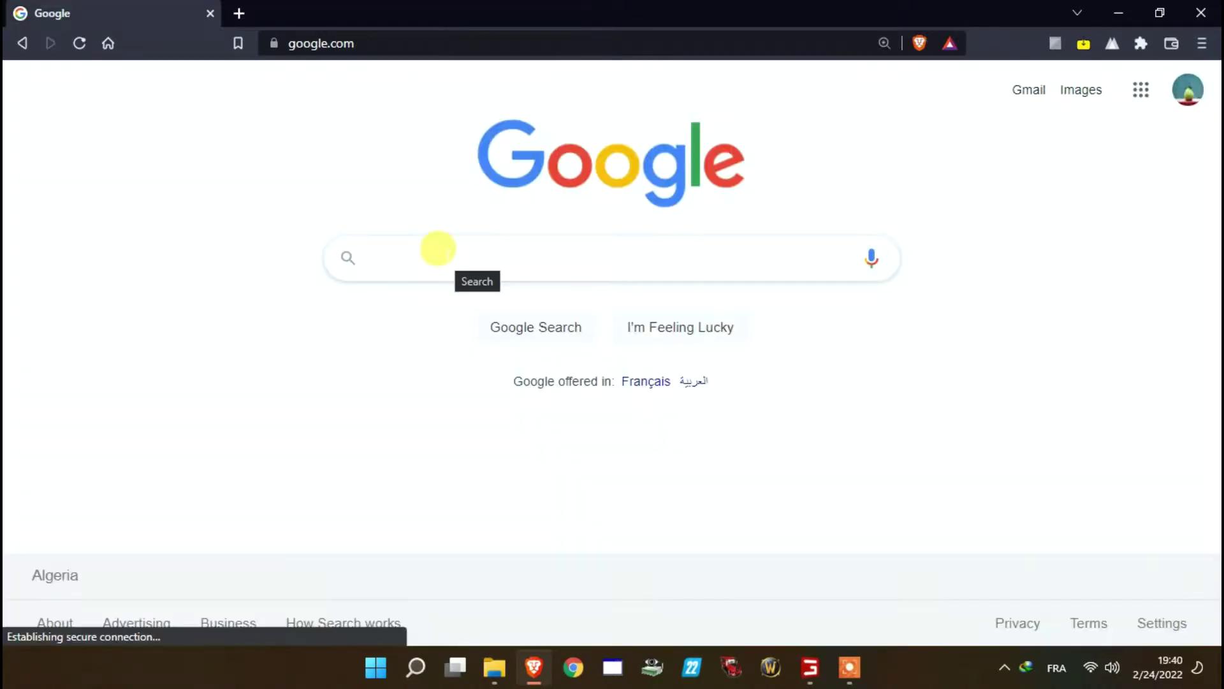
left_click(438, 250)
type("pc vi")
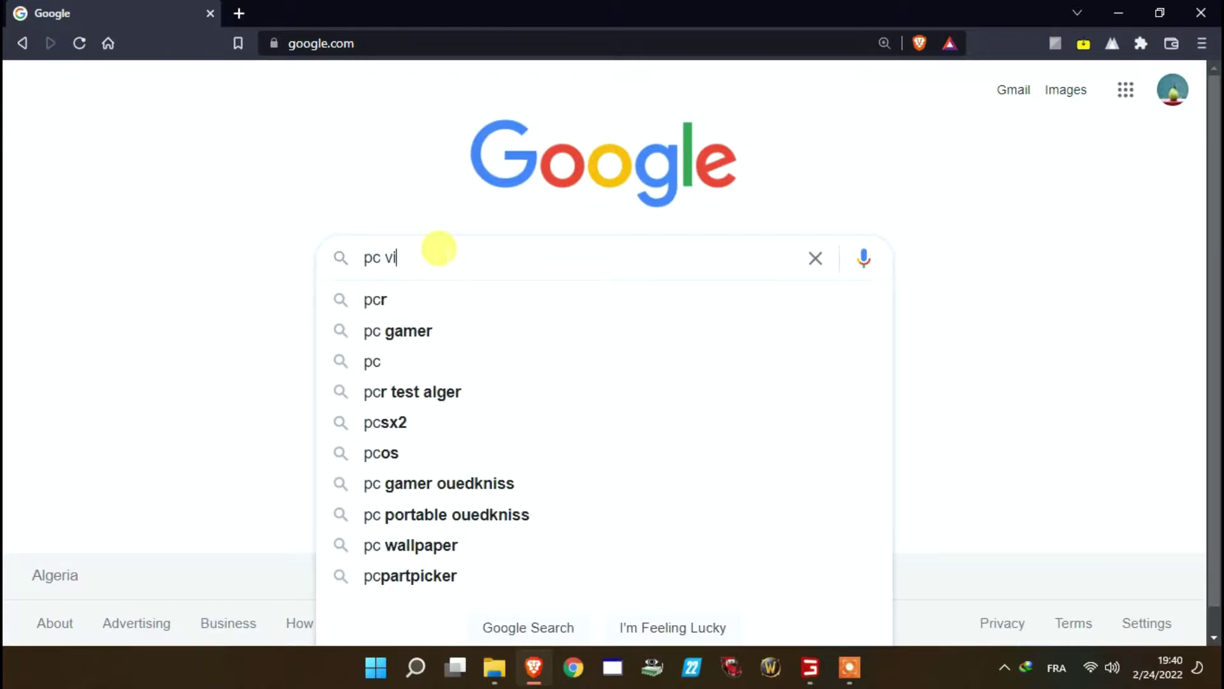
type("deo games 2022")
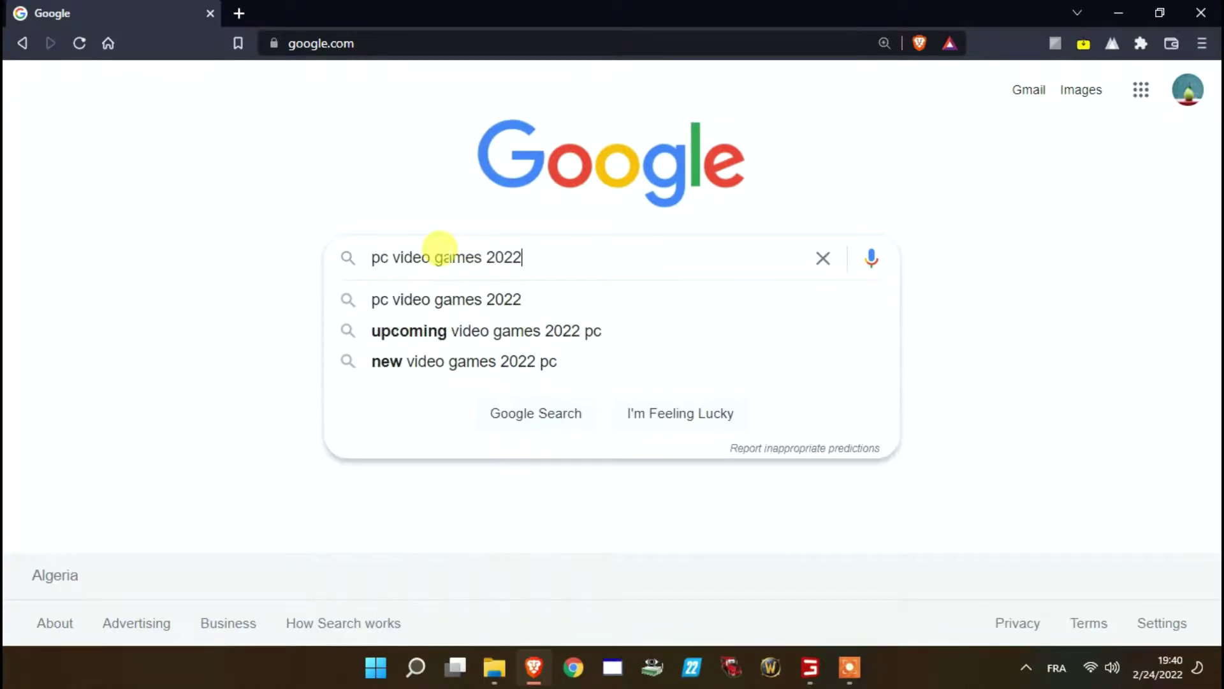
key("Return")
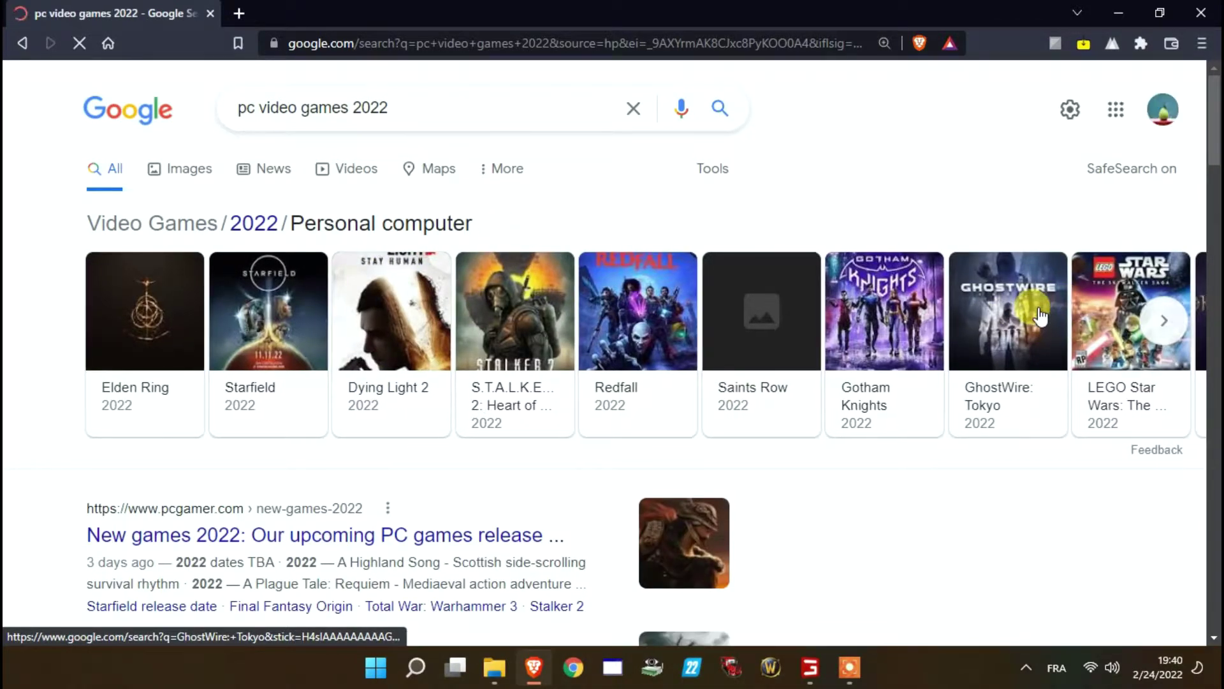
Scroll through the 2022 PC games carousel, including Elden Ring and Starfield, and the results page
scroll(1040, 312, "right", 10)
scroll(1039, 313, "left", 5)
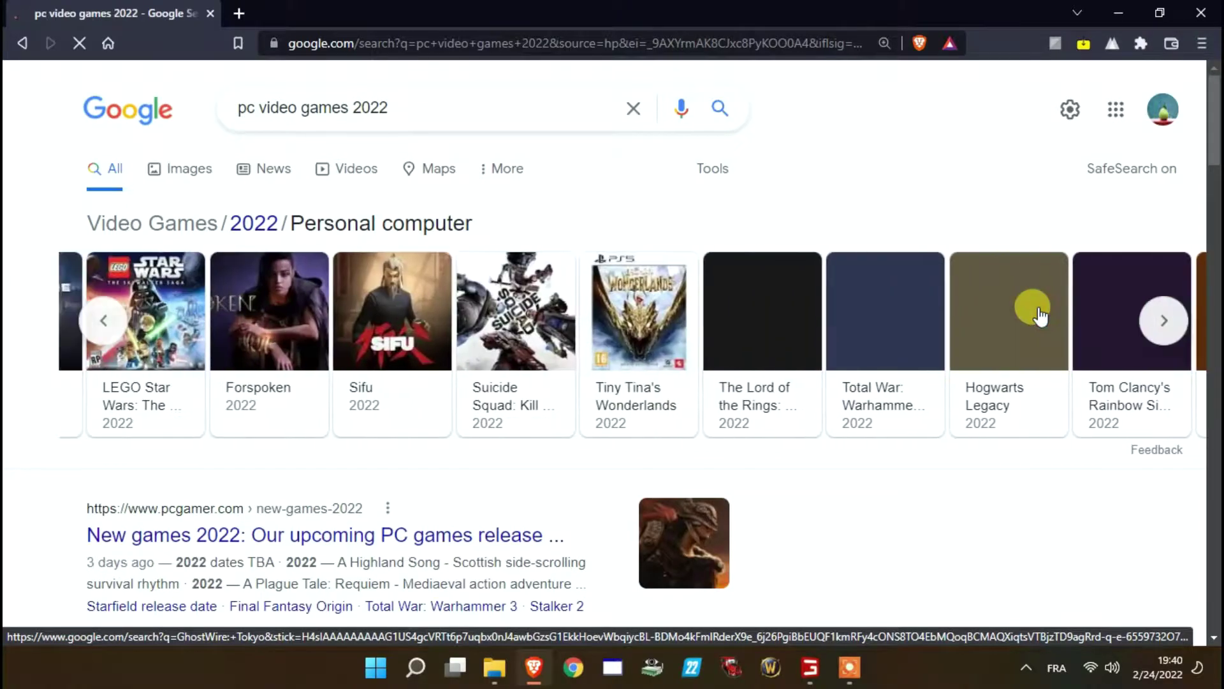
scroll(1039, 313, "down", 1)
scroll(1040, 314, "down", 1)
scroll(1040, 314, "up", 2)
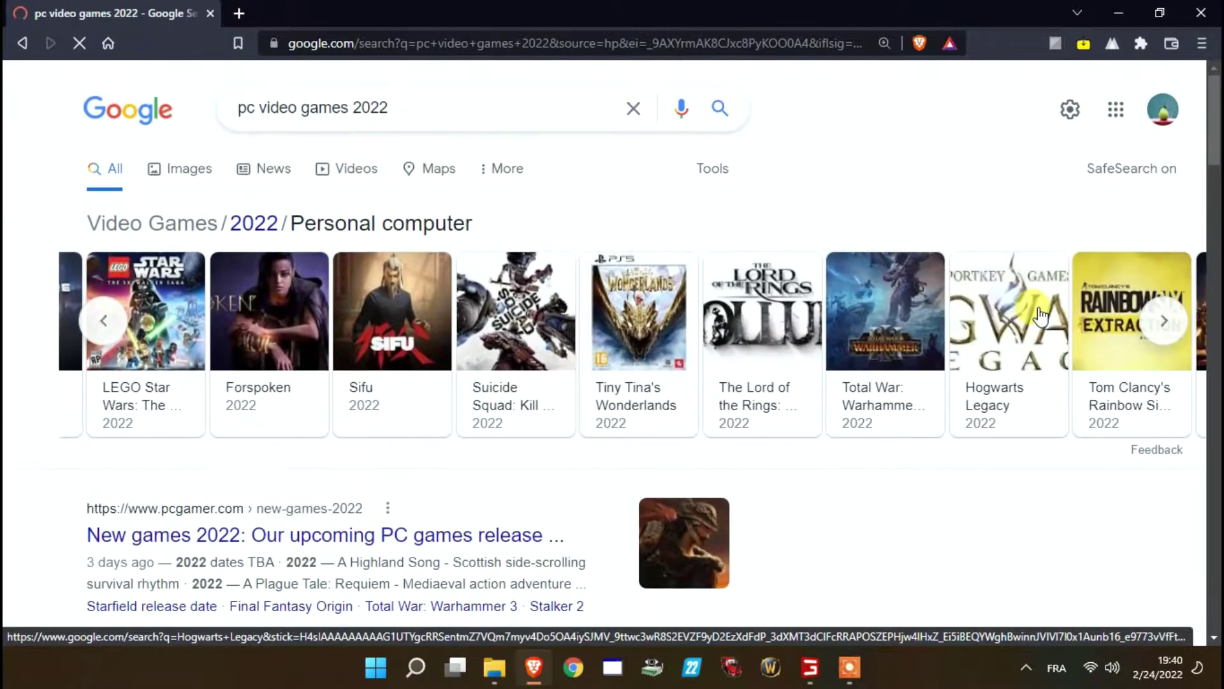
scroll(1040, 314, "right", 5)
scroll(1039, 314, "right", 8)
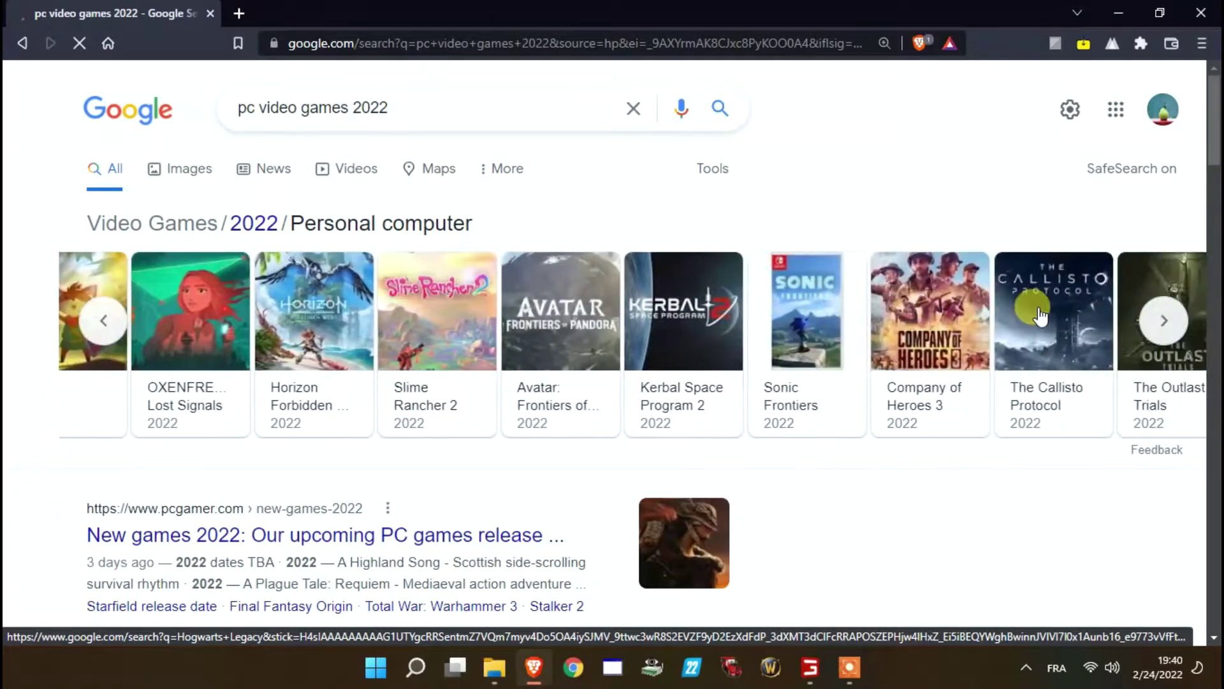
scroll(1040, 315, "right", 10)
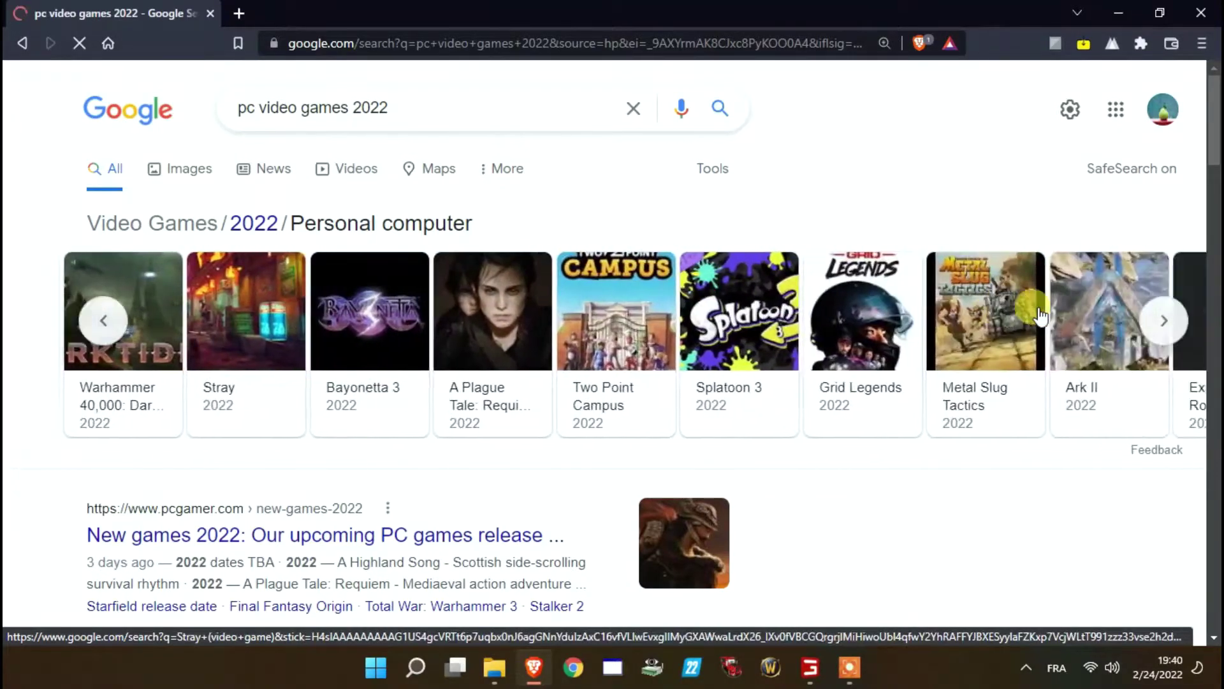
scroll(1039, 314, "left", 20)
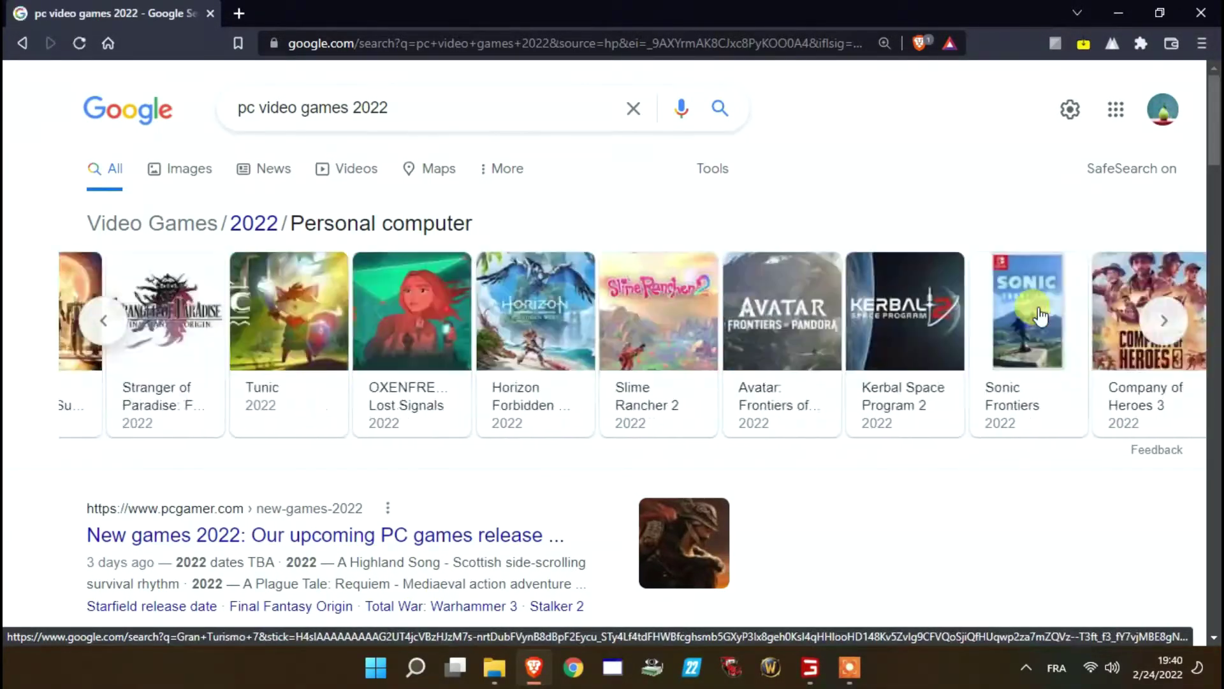
scroll(1039, 315, "left", 3)
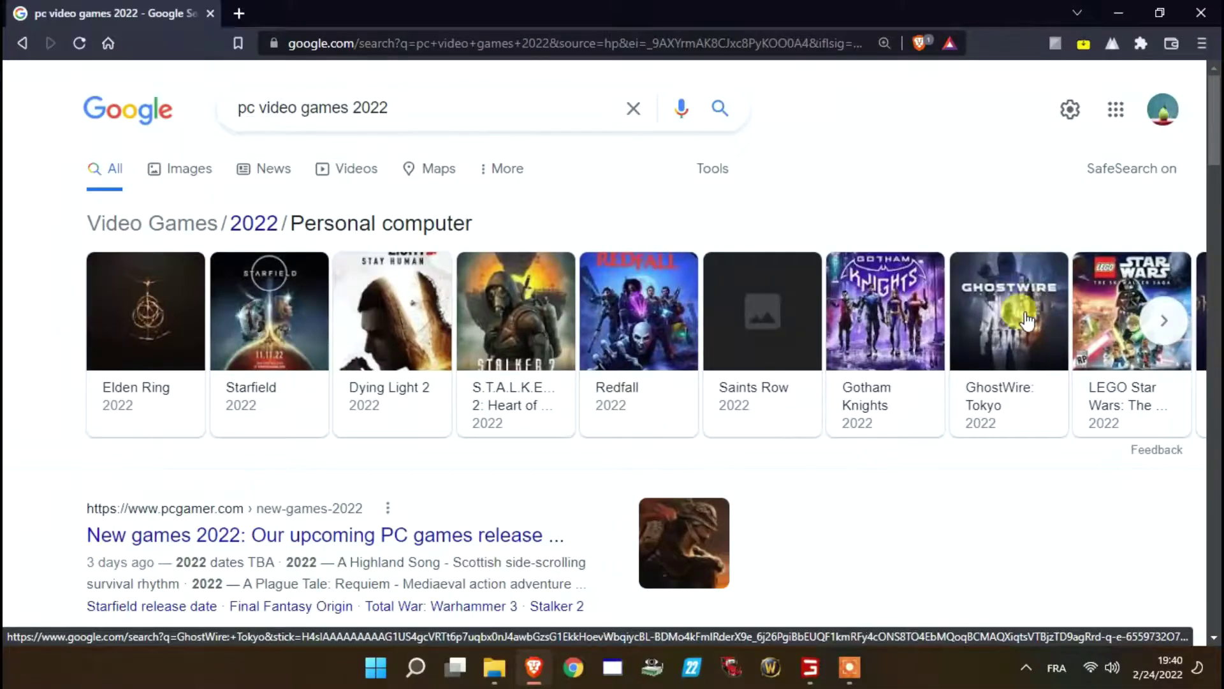
scroll(1018, 464, "down", 7)
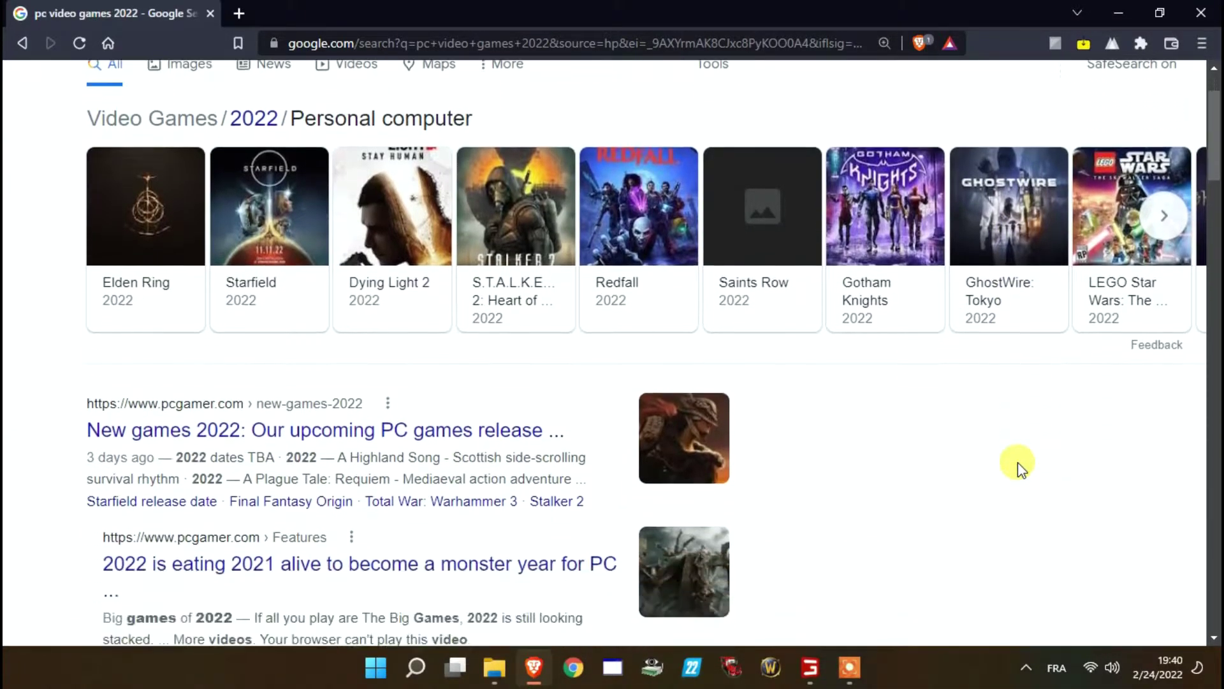
scroll(1018, 462, "down", 16)
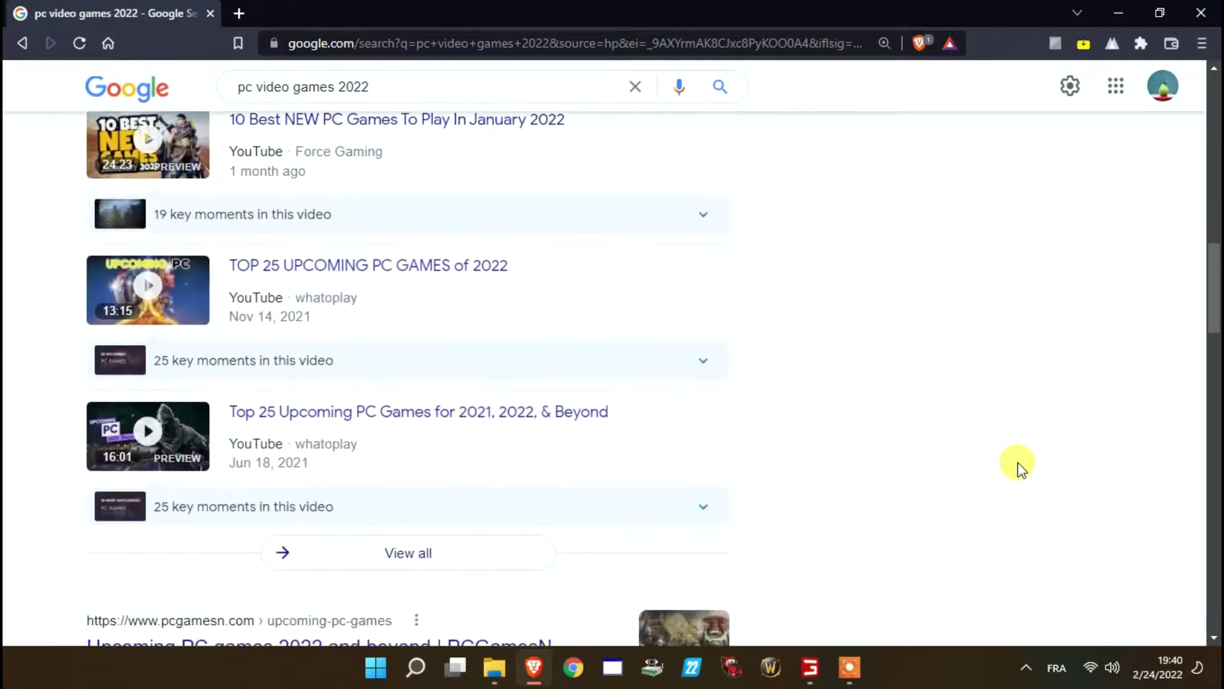
scroll(1018, 462, "down", 20)
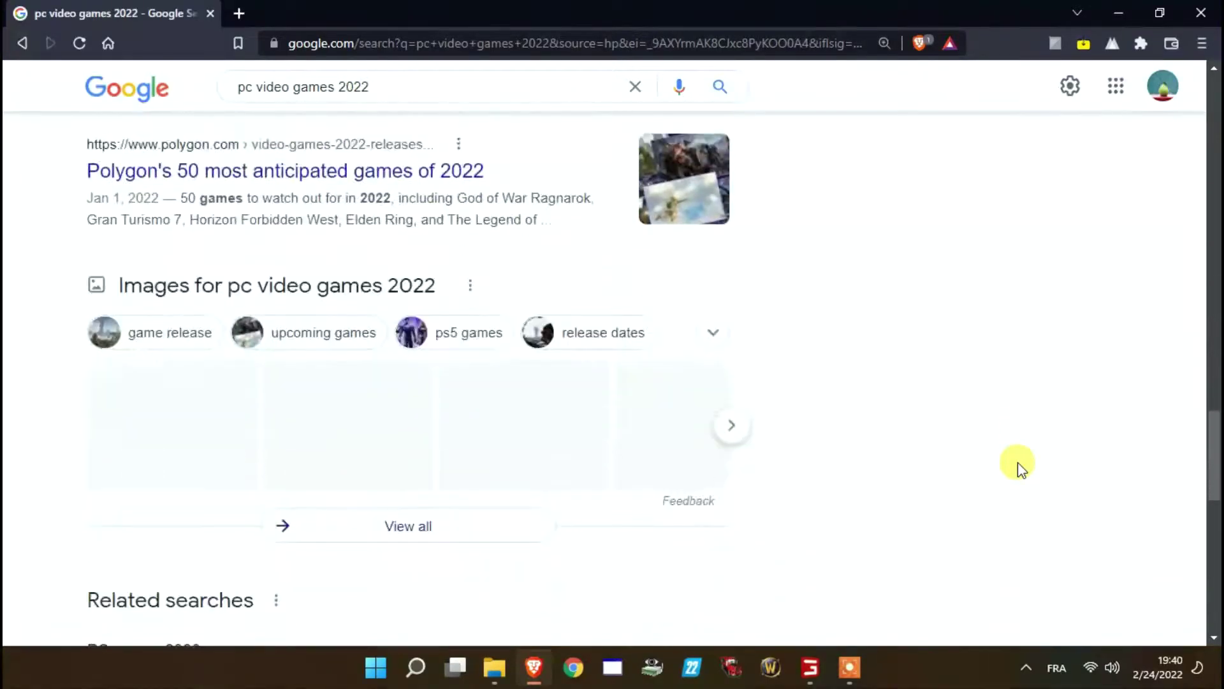
scroll(1017, 462, "down", 3)
scroll(1018, 461, "up", 20)
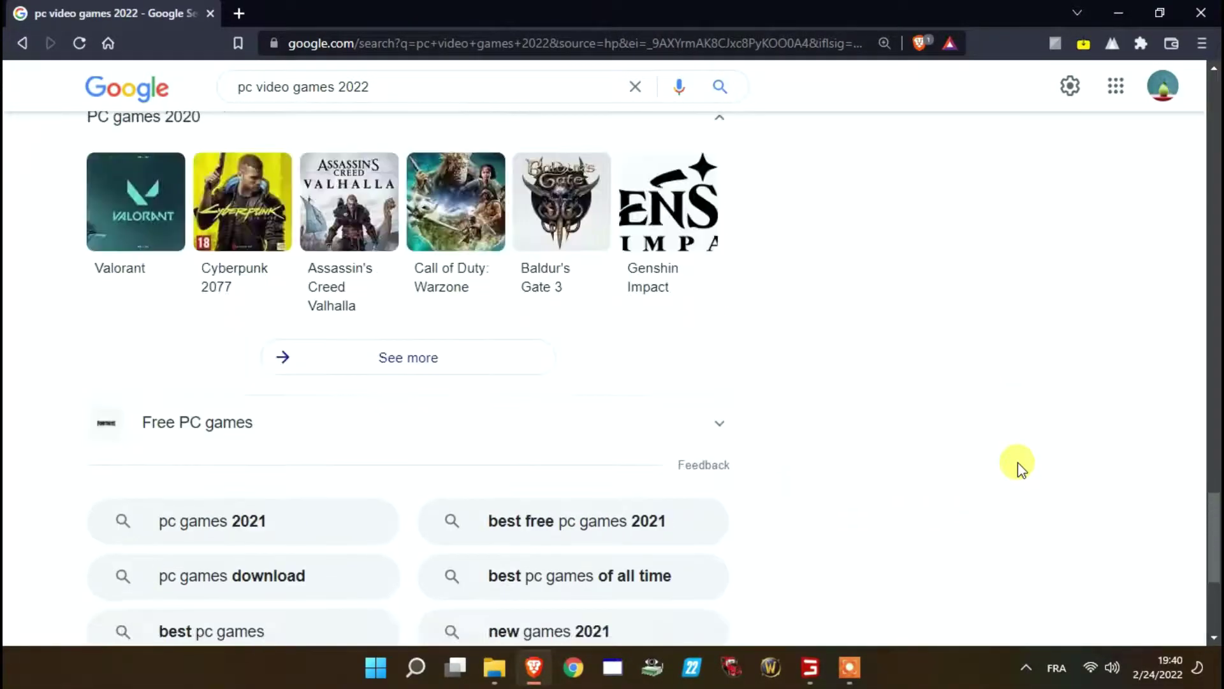
scroll(1021, 468, "up", 18)
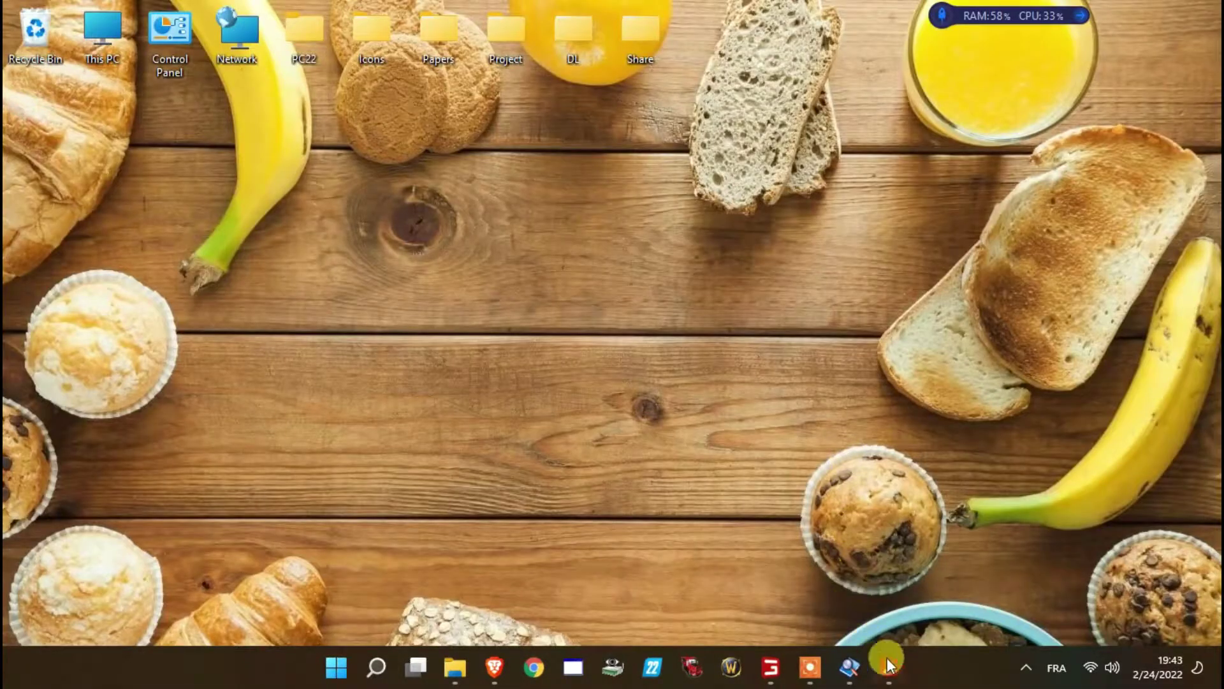
Bring up Acrobat Reader and scroll the penguin course PDF from page 9 to 12 and back
left_click(888, 665)
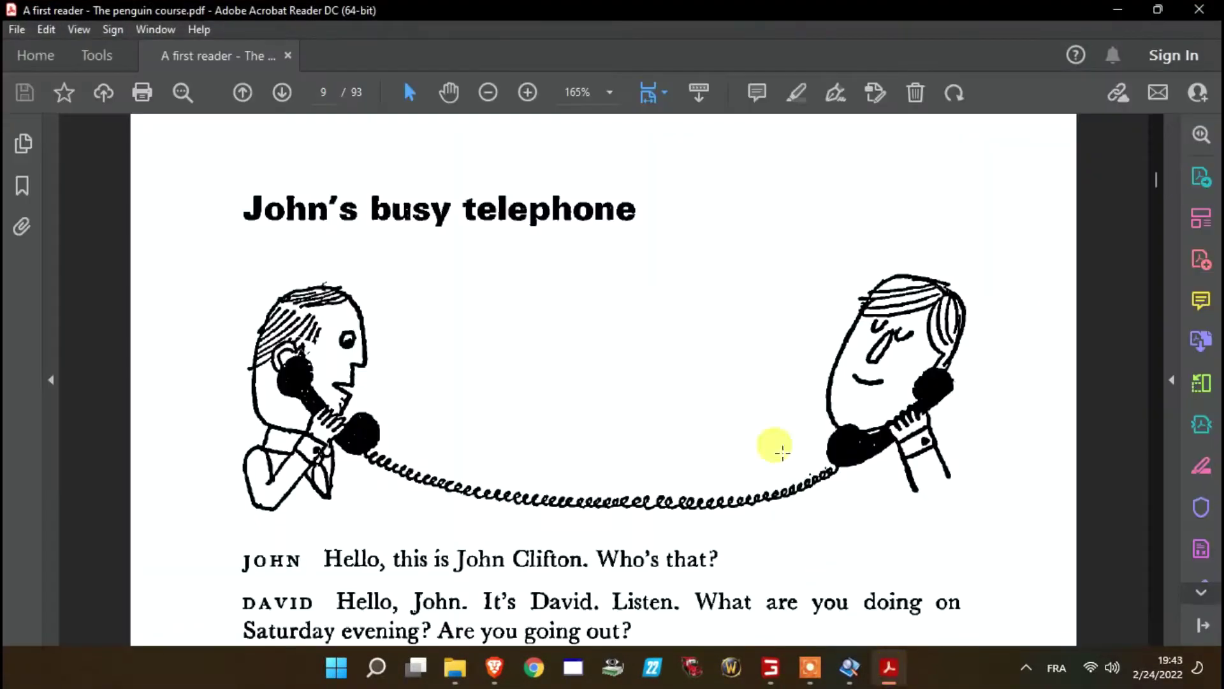
scroll(946, 268, "down", 10)
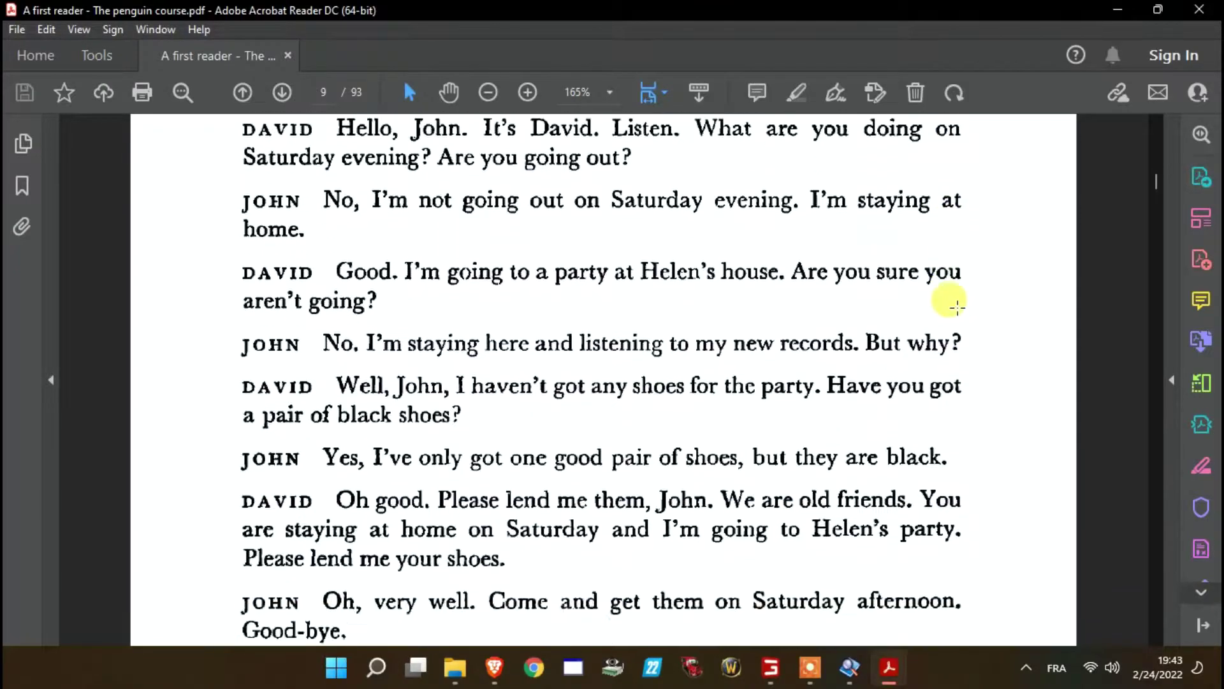
scroll(958, 325, "down", 15)
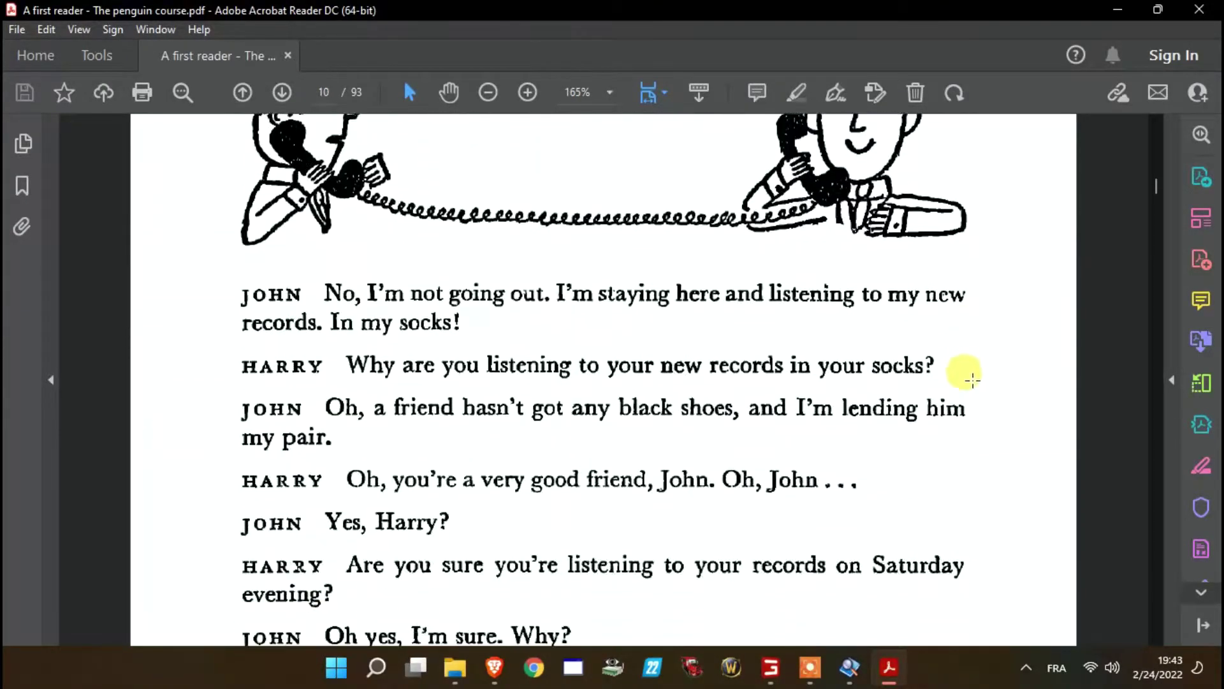
scroll(982, 403, "down", 15)
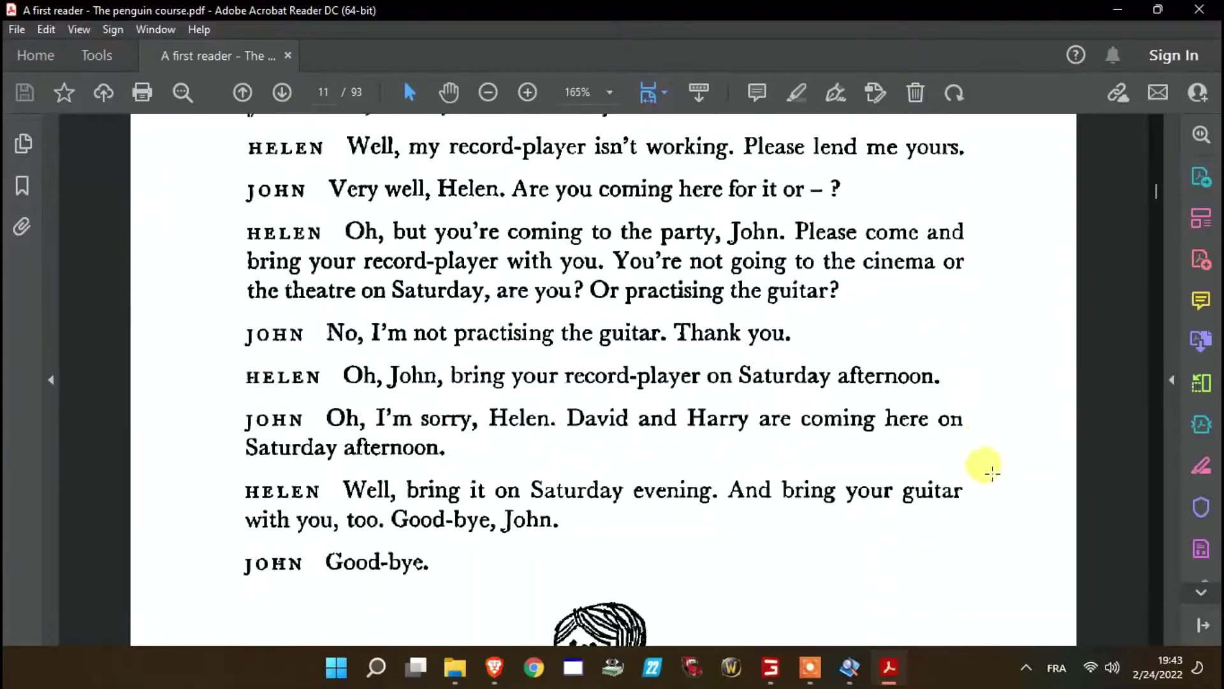
scroll(996, 498, "down", 15)
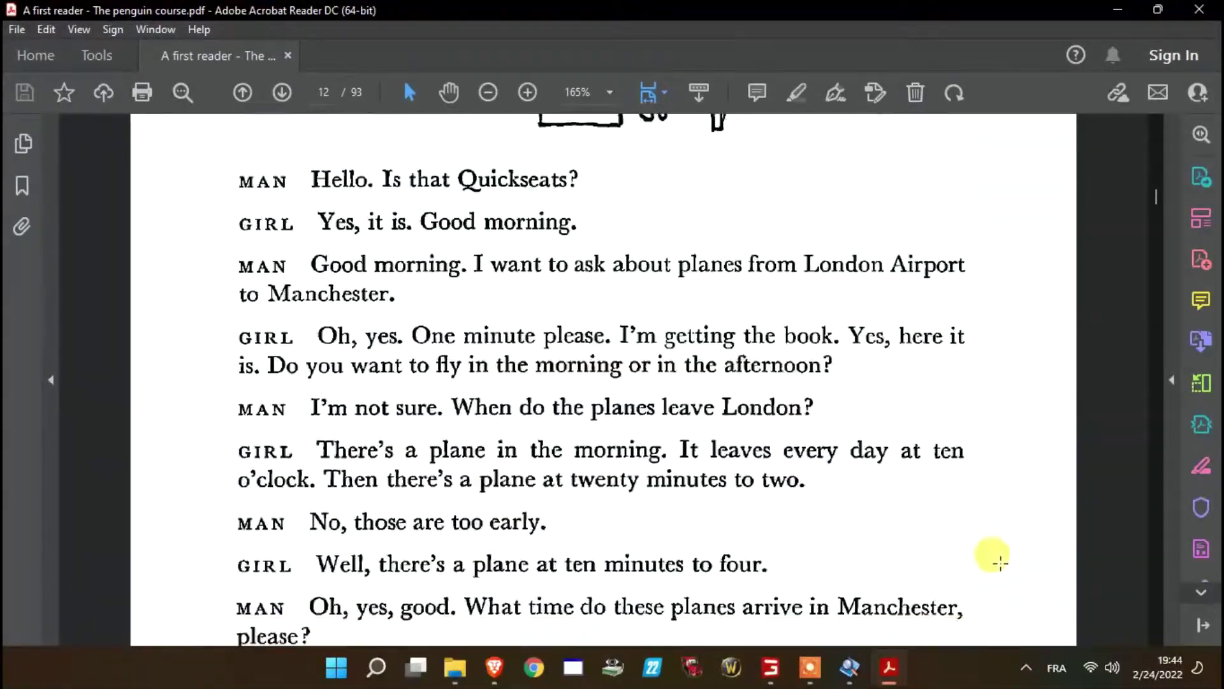
scroll(1001, 561, "up", 15)
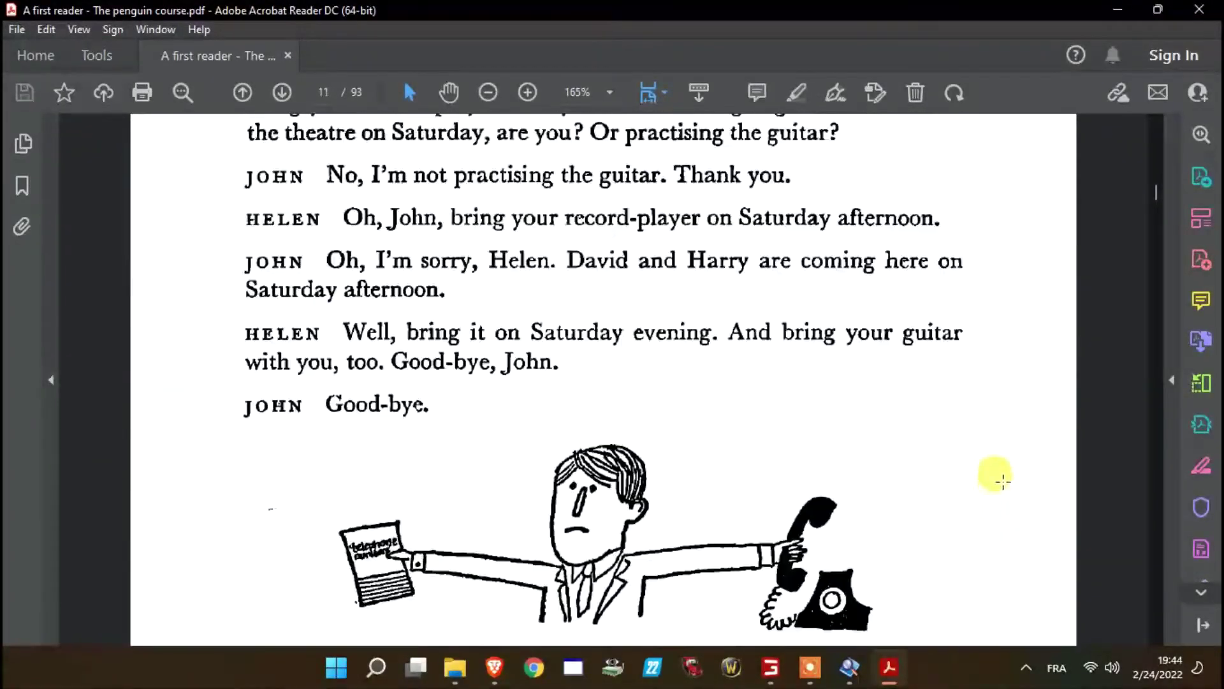
scroll(1003, 440, "up", 15)
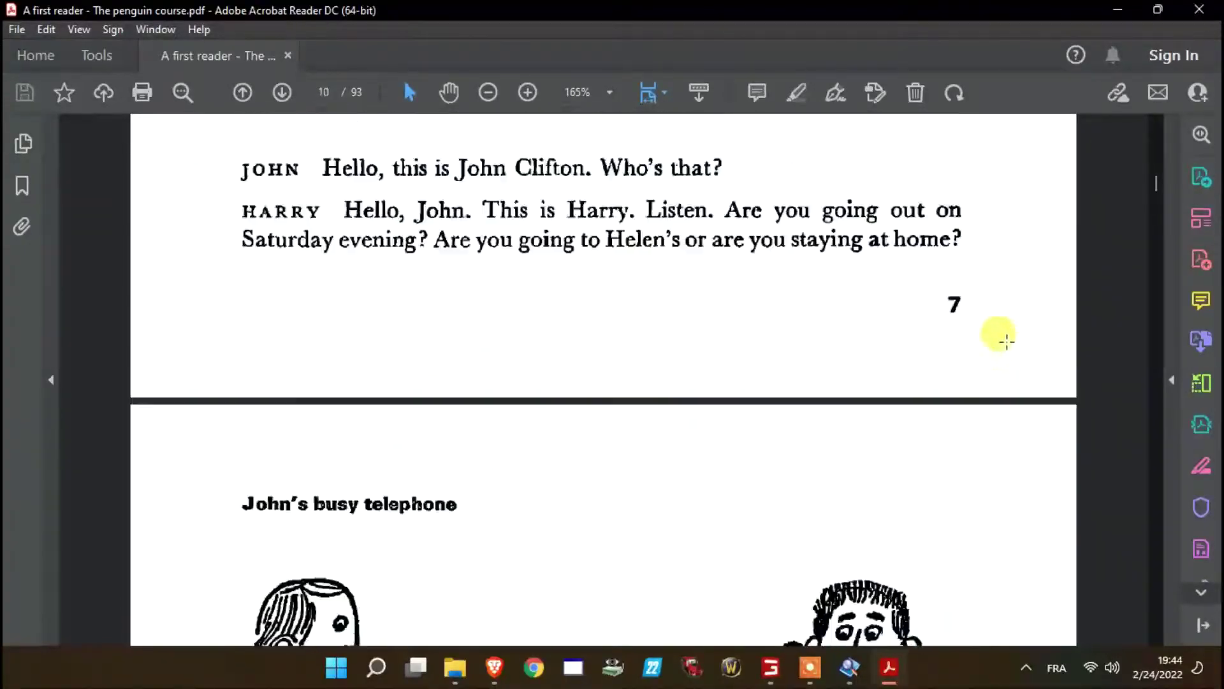
scroll(1003, 297, "up", 8)
scroll(998, 257, "down", 4)
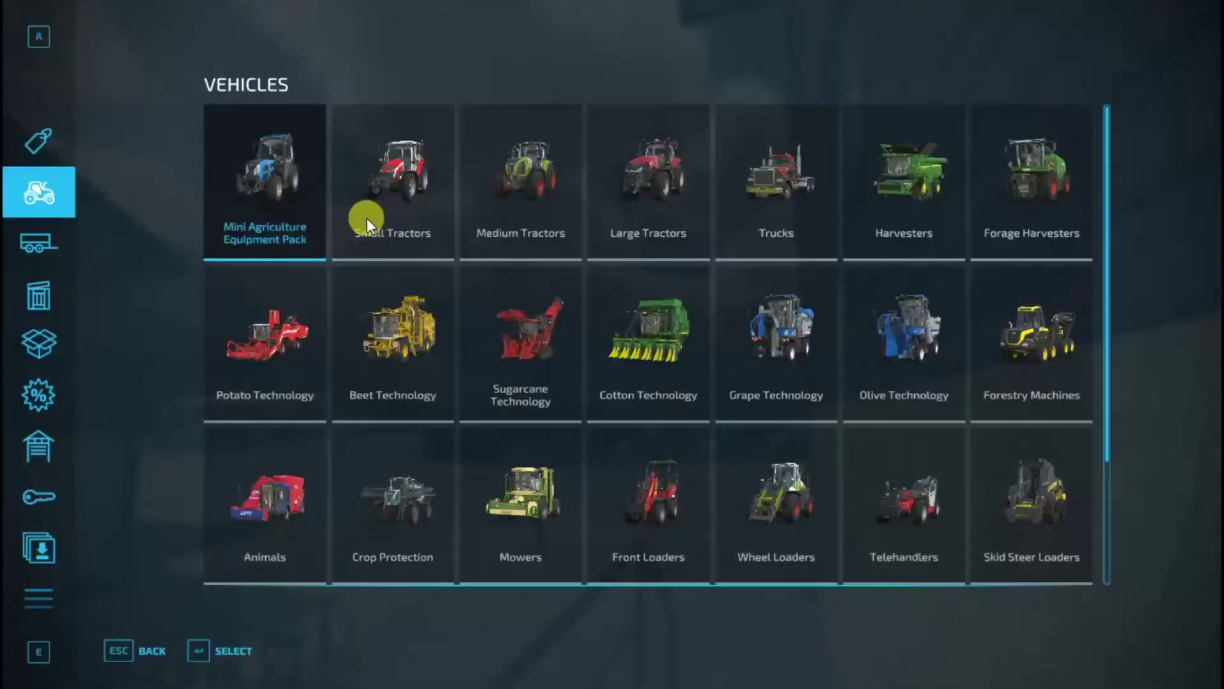
Open the Small Tractors shop category and scroll through the tractor carousel
left_click(367, 219)
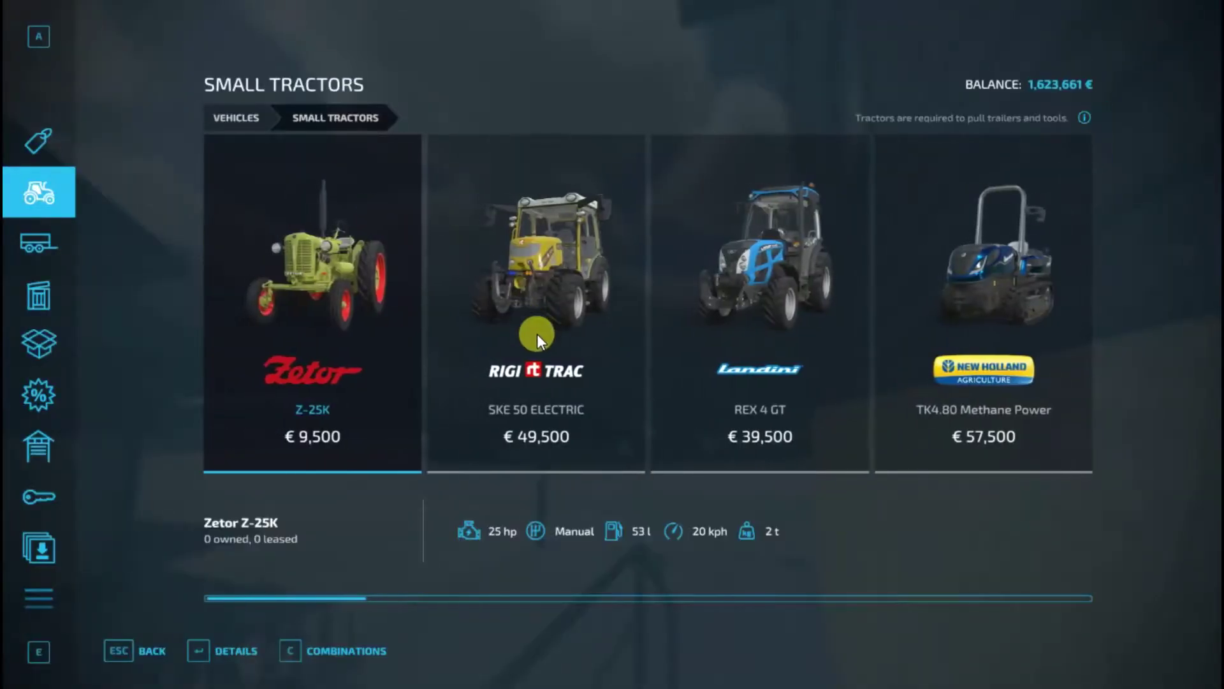
scroll(541, 339, "down", 5)
scroll(510, 332, "up", 1)
scroll(510, 332, "up", 2)
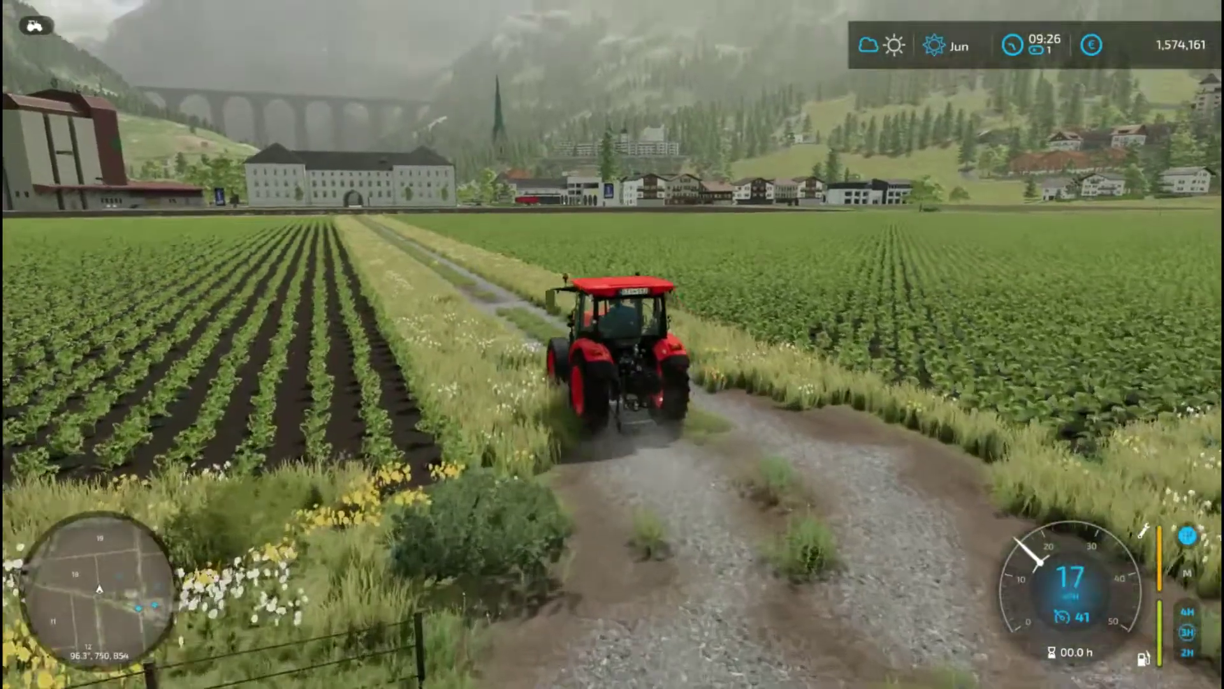
Drive the red tractor along the tracks to the crossroads, then open ScrollNavigator from the tray
key("w")
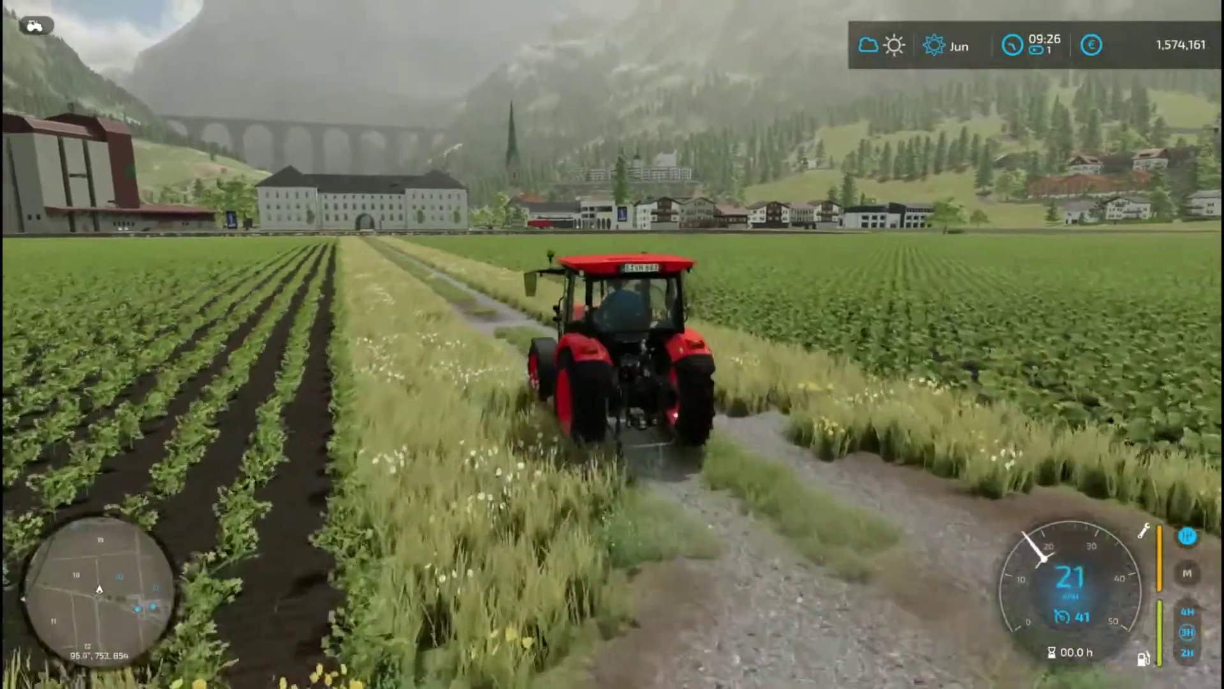
scroll(612, 345, "down", 5)
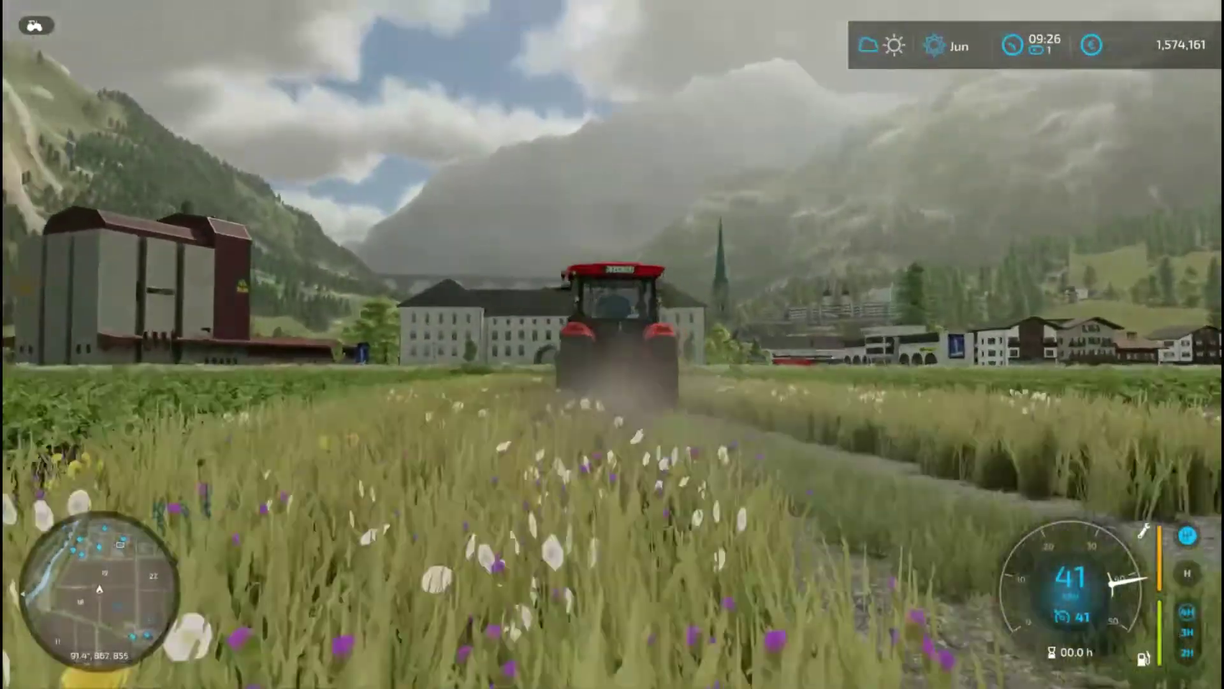
key("s")
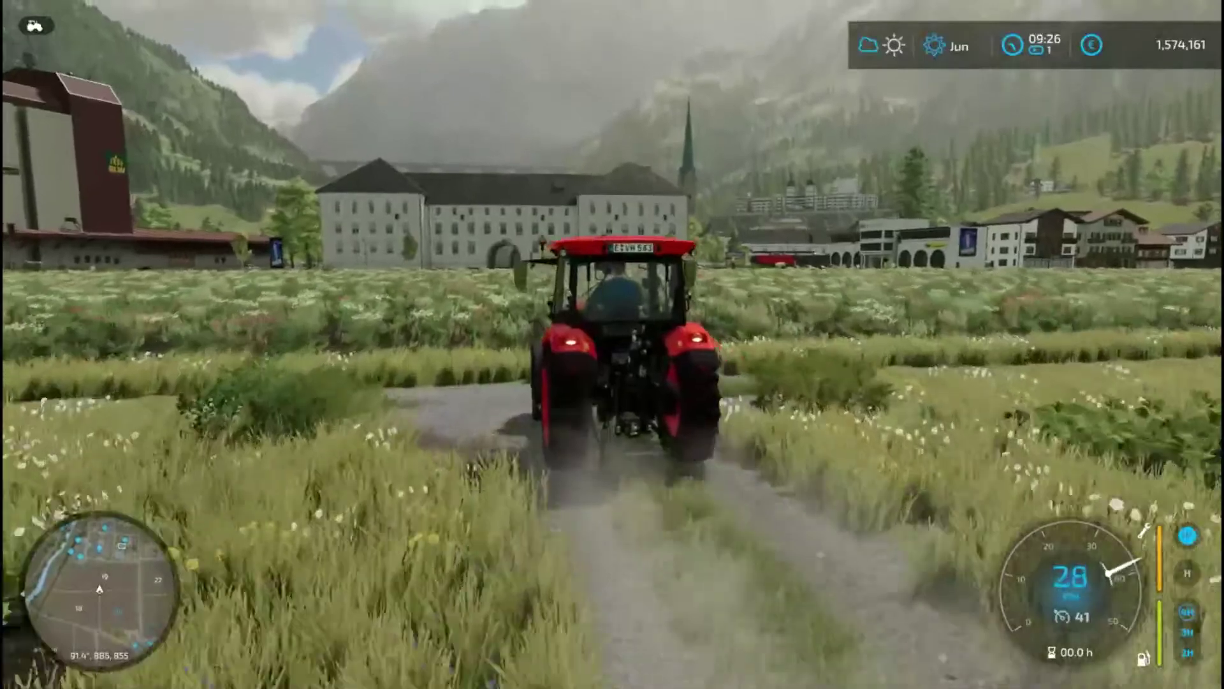
scroll(612, 344, "down", 5)
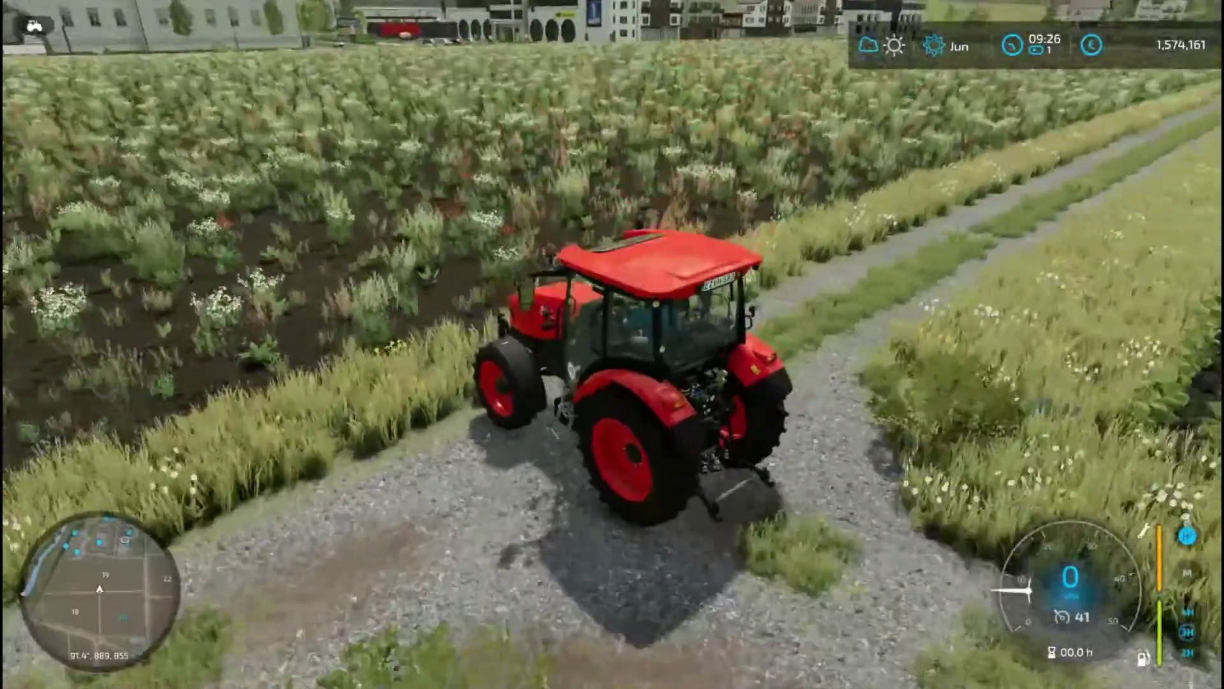
key("w")
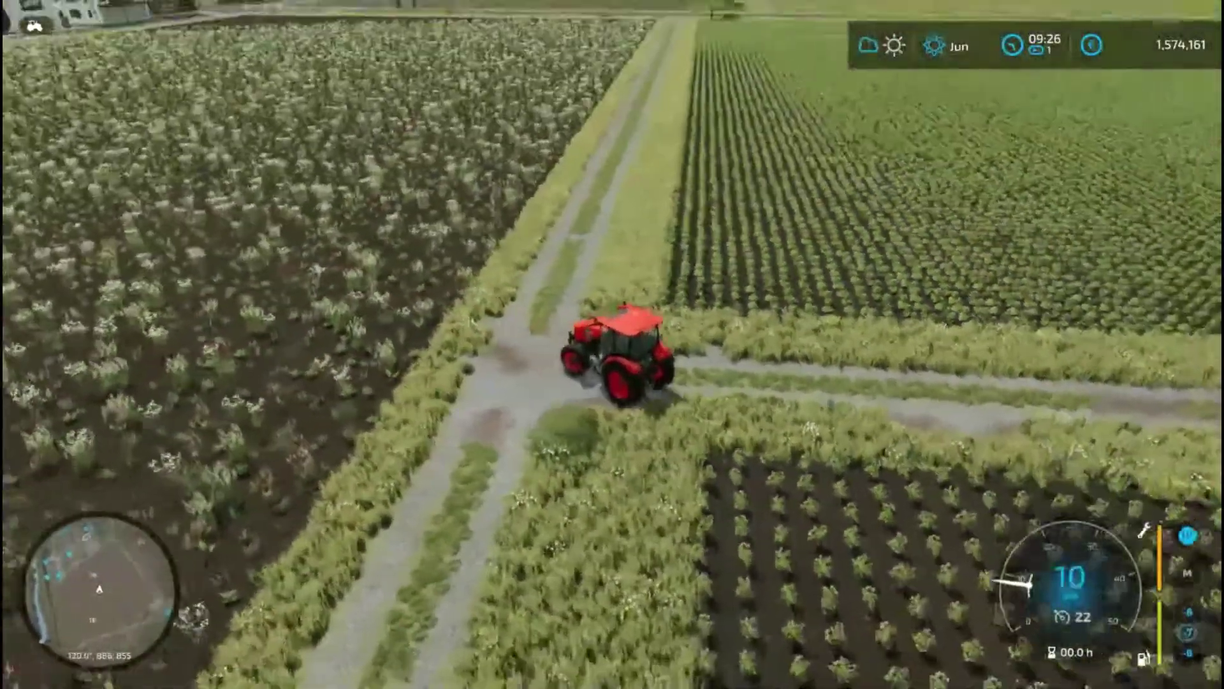
scroll(612, 344, "up", 3)
key("s")
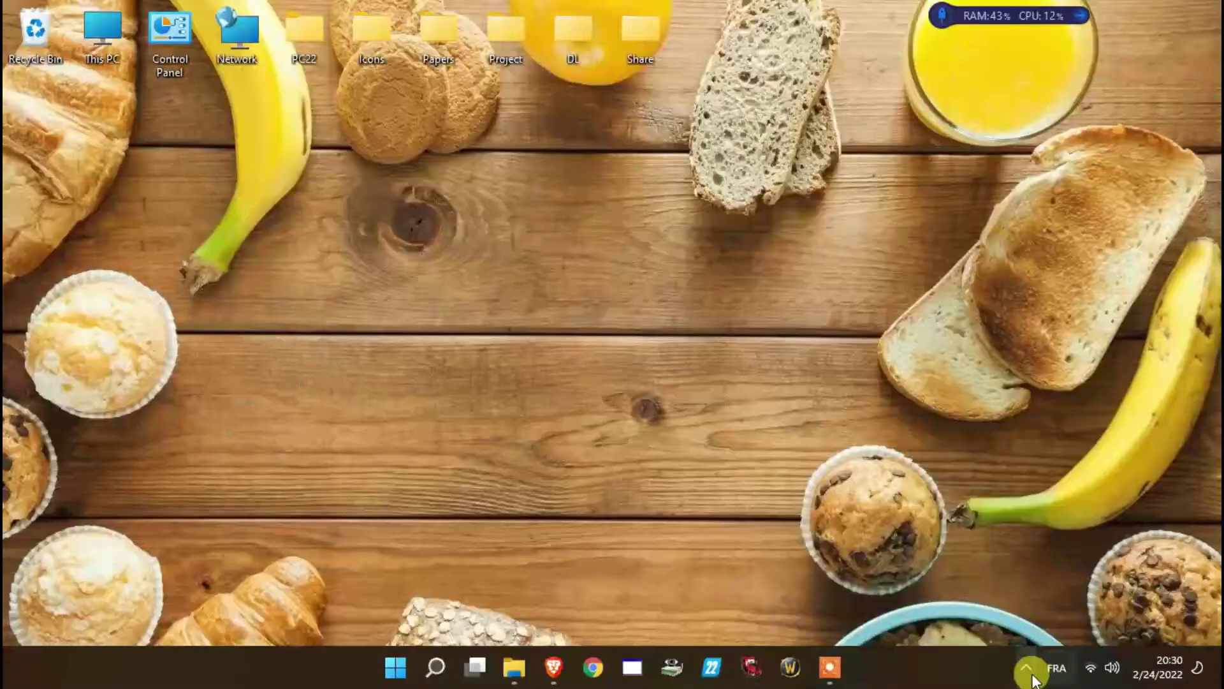
left_click(1027, 668)
left_click(1061, 582)
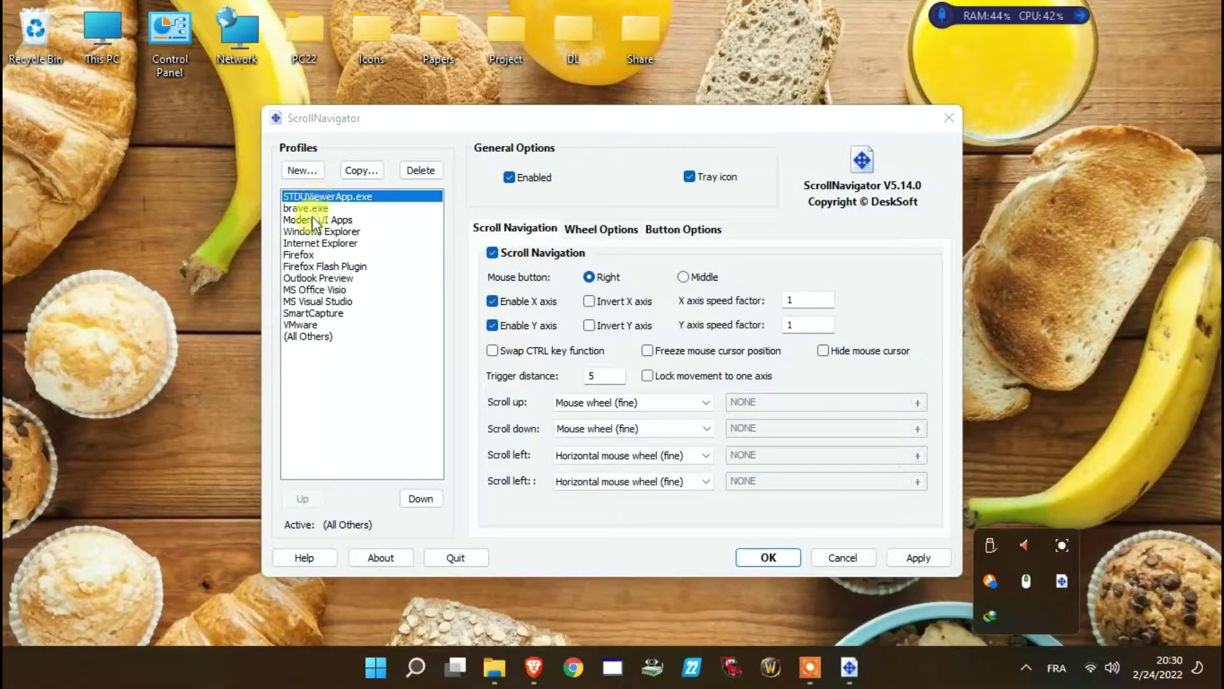
Compare the brave.exe profile settings against (All Others), ending on brave.exe
left_click(300, 338)
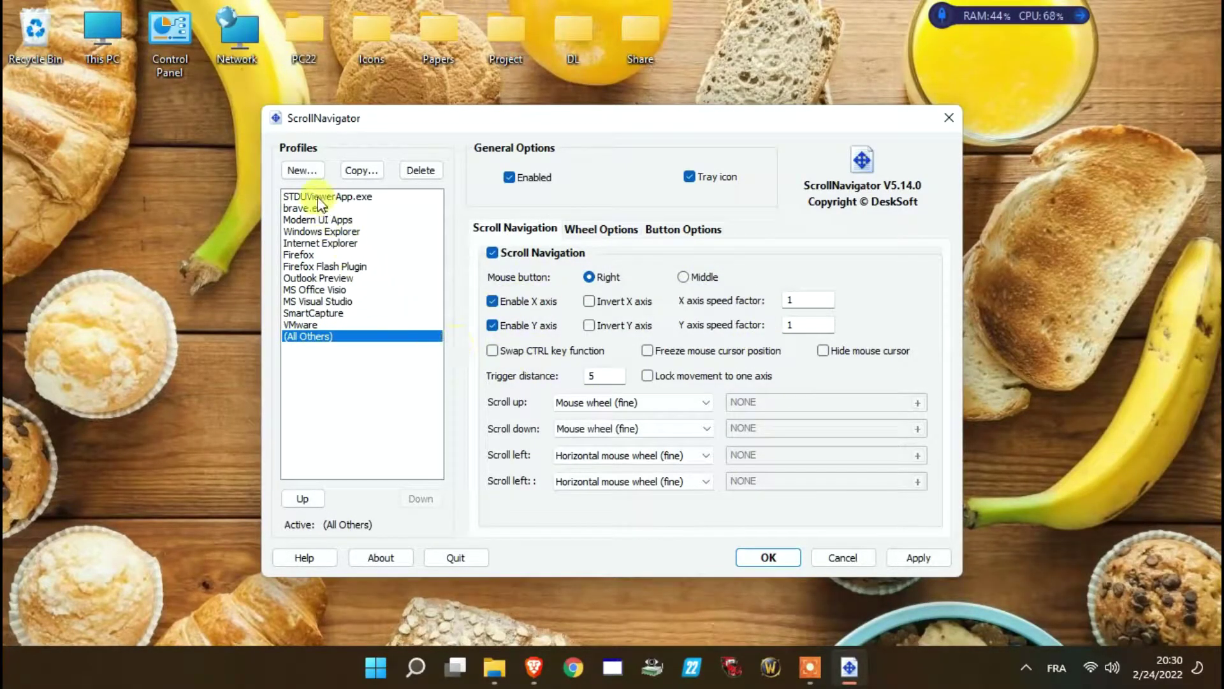
left_click(309, 211)
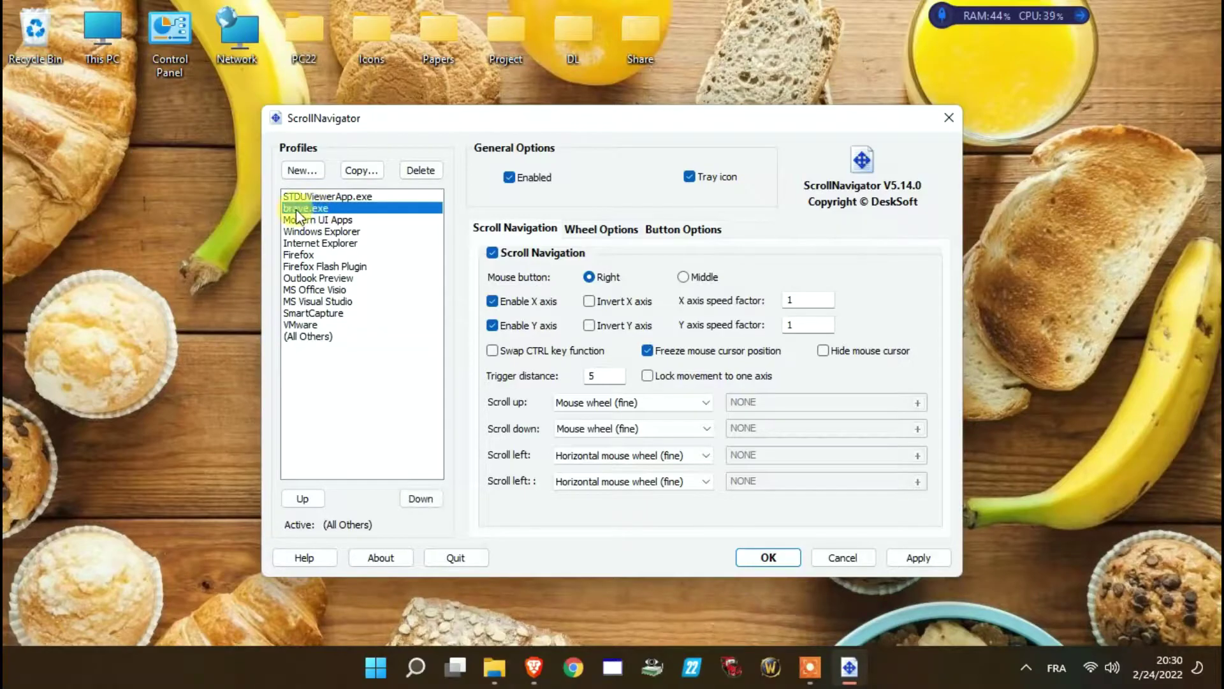
left_click(534, 667)
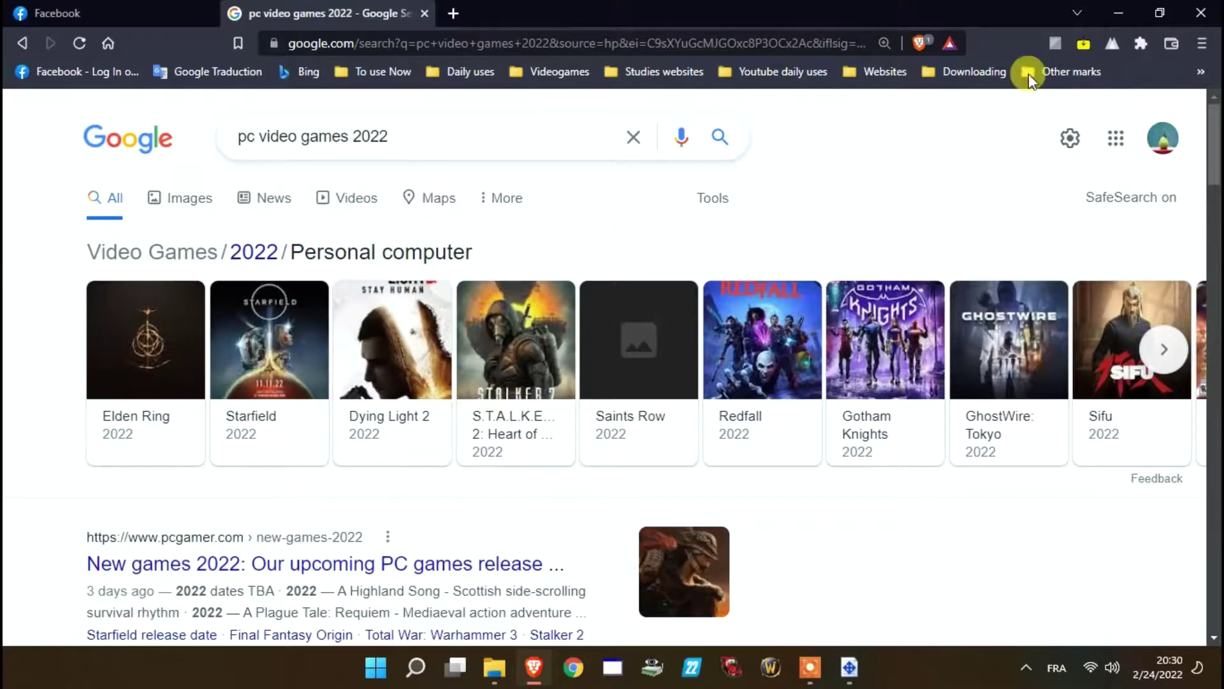
left_click(1118, 12)
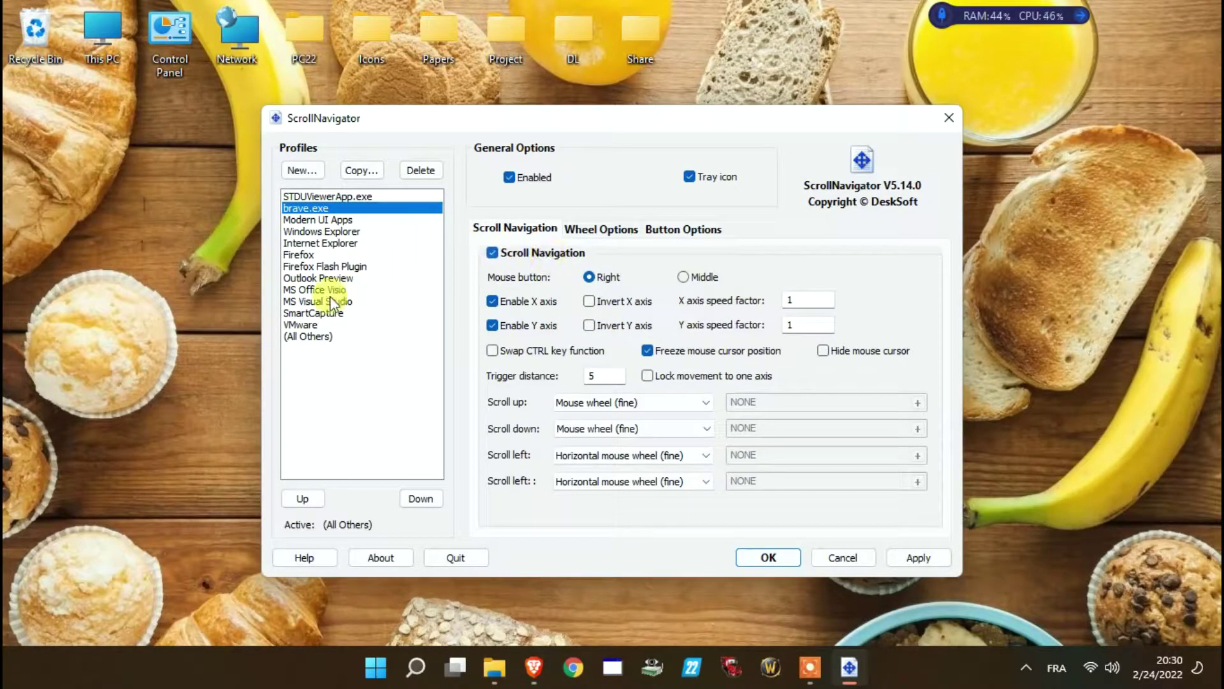
left_click(303, 336)
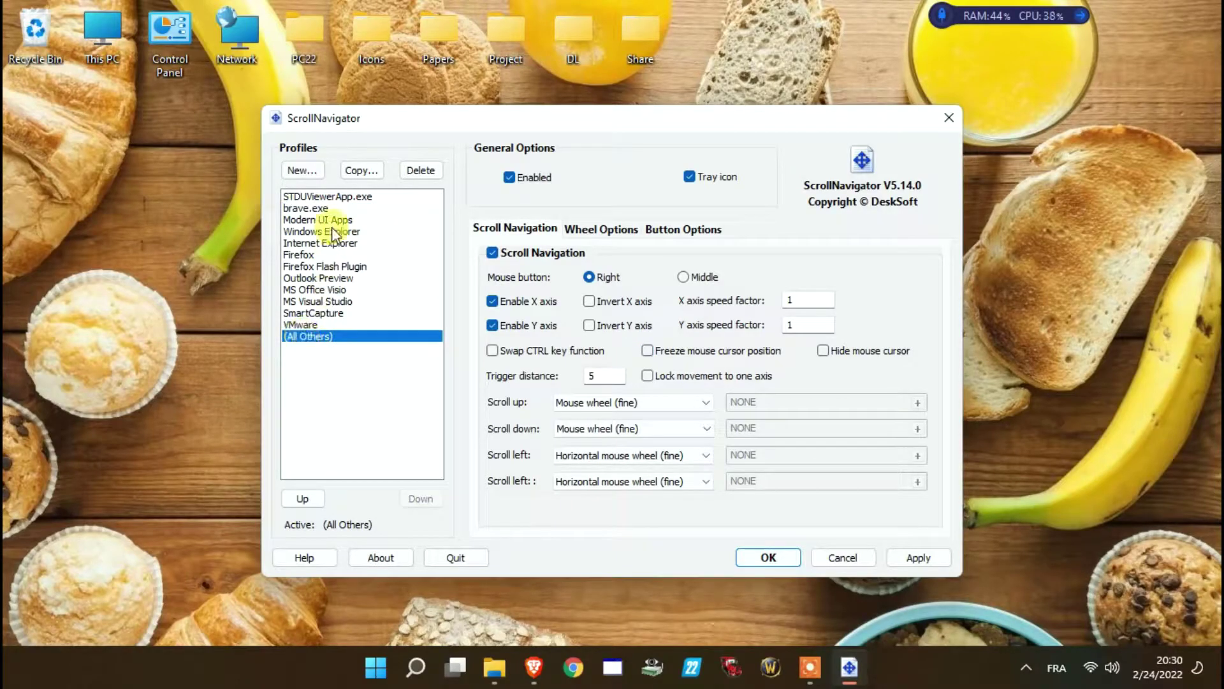
left_click(312, 208)
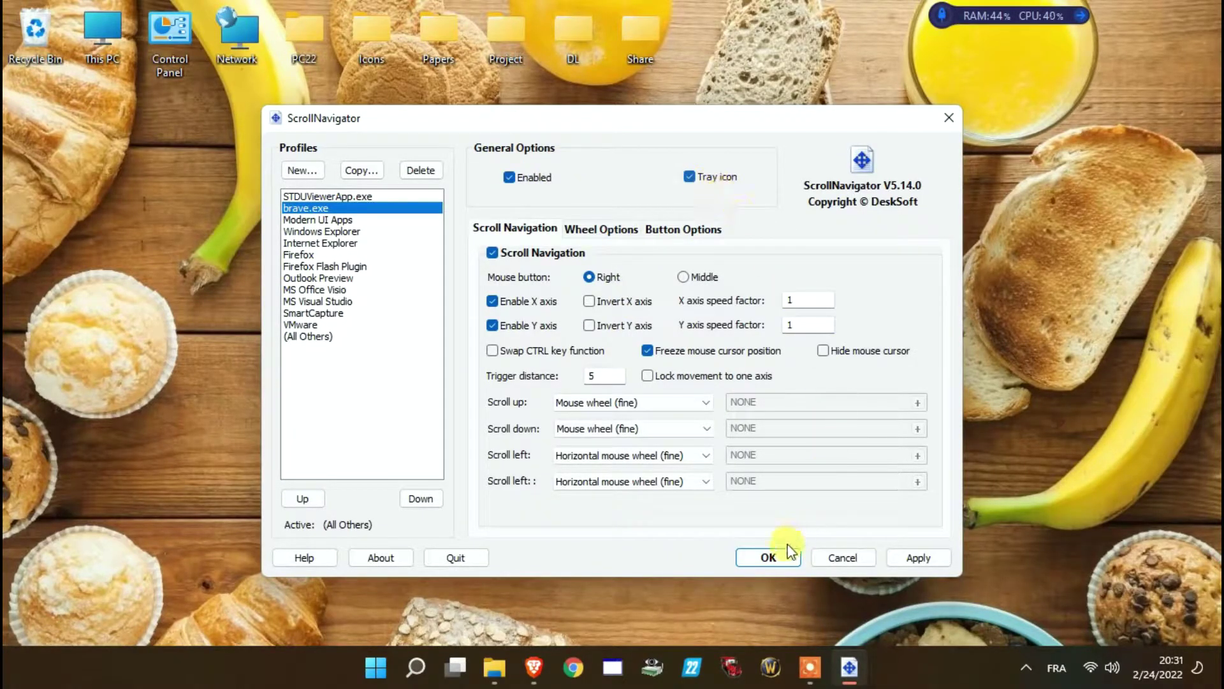
Save the brave.exe profile with OK and reopen ScrollNavigator from the tray
left_click(768, 556)
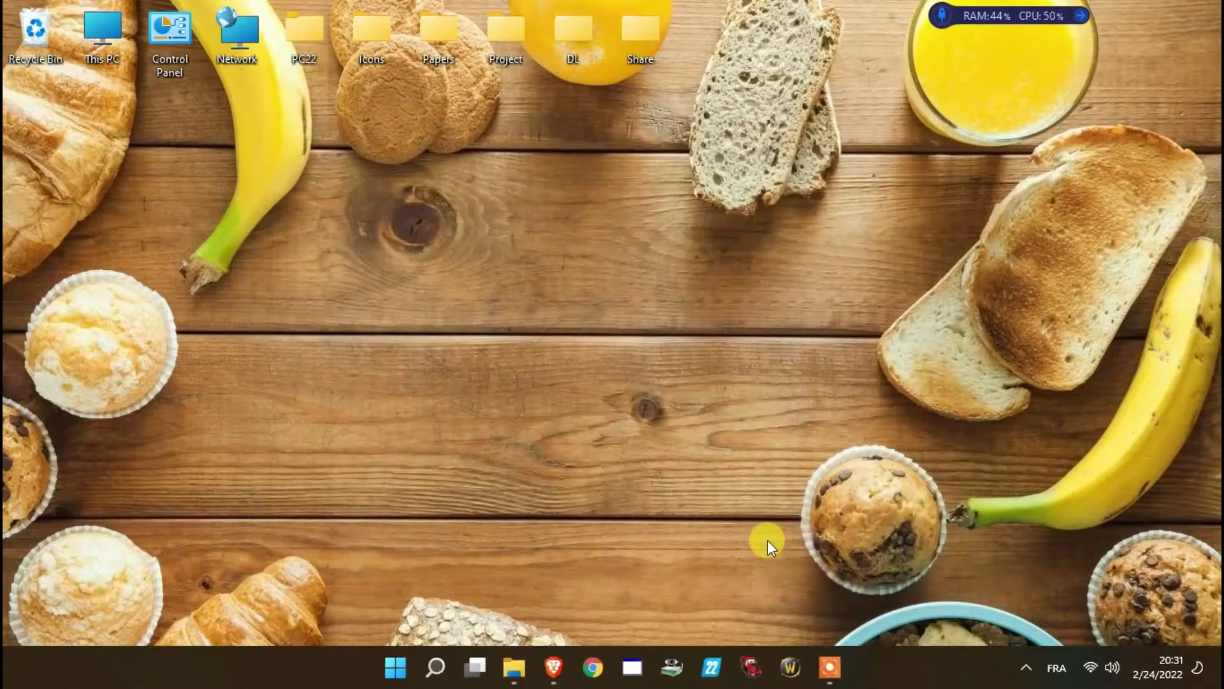
left_click(1024, 665)
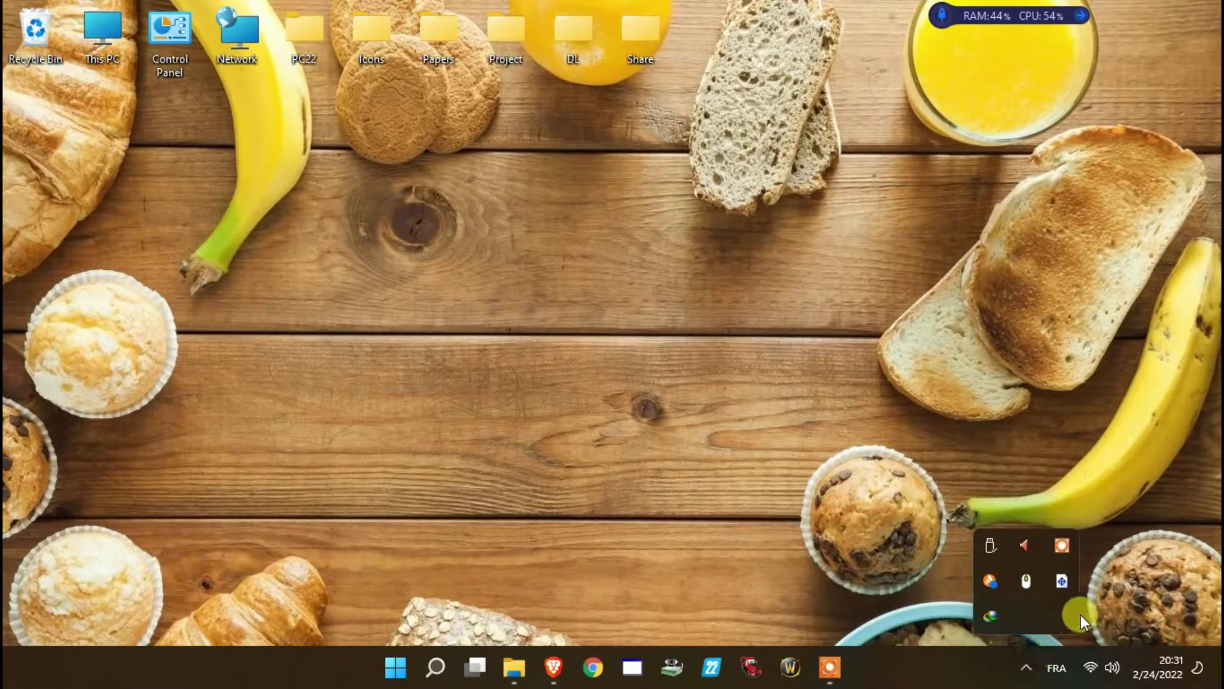
left_click(1062, 582)
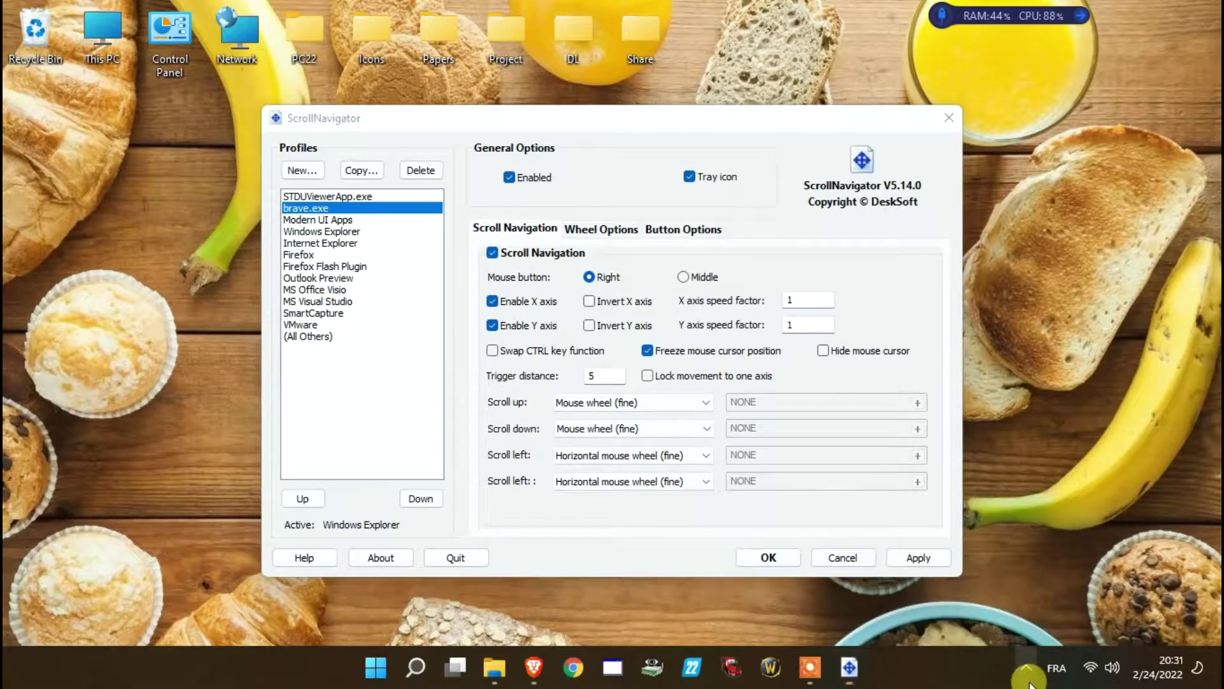
Move the settings window up and look over the wheel and button options
left_click_drag(616, 132, 620, 118)
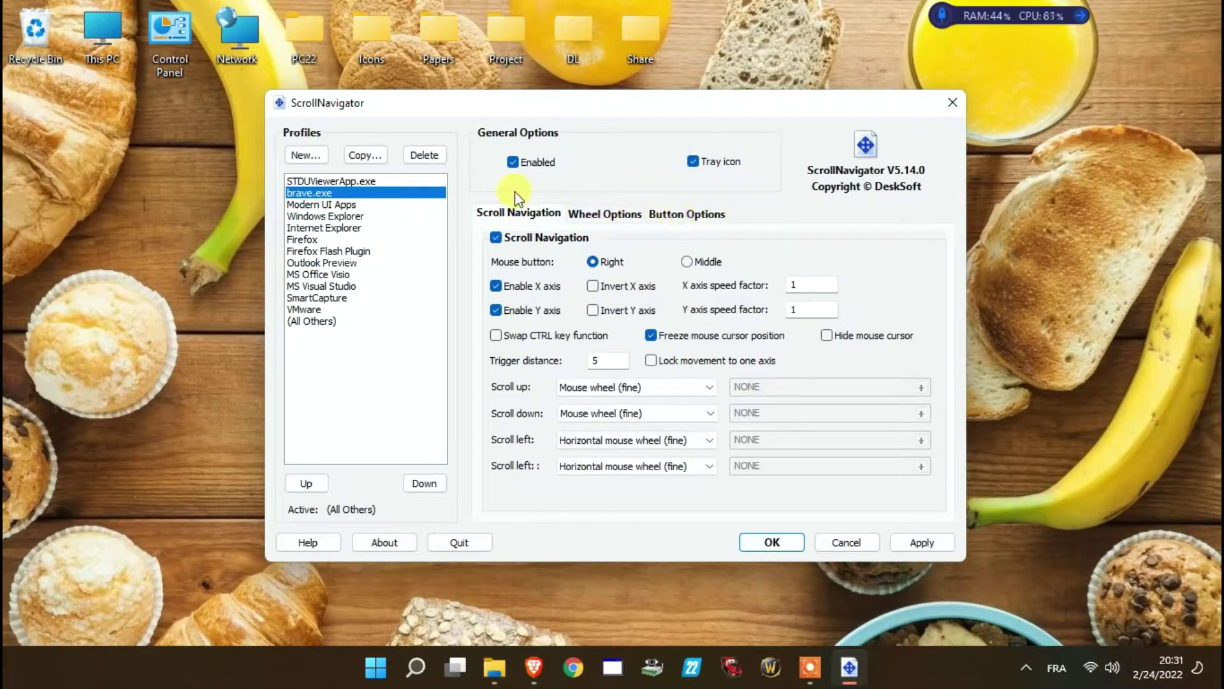
left_click(609, 215)
left_click(684, 213)
left_click(543, 213)
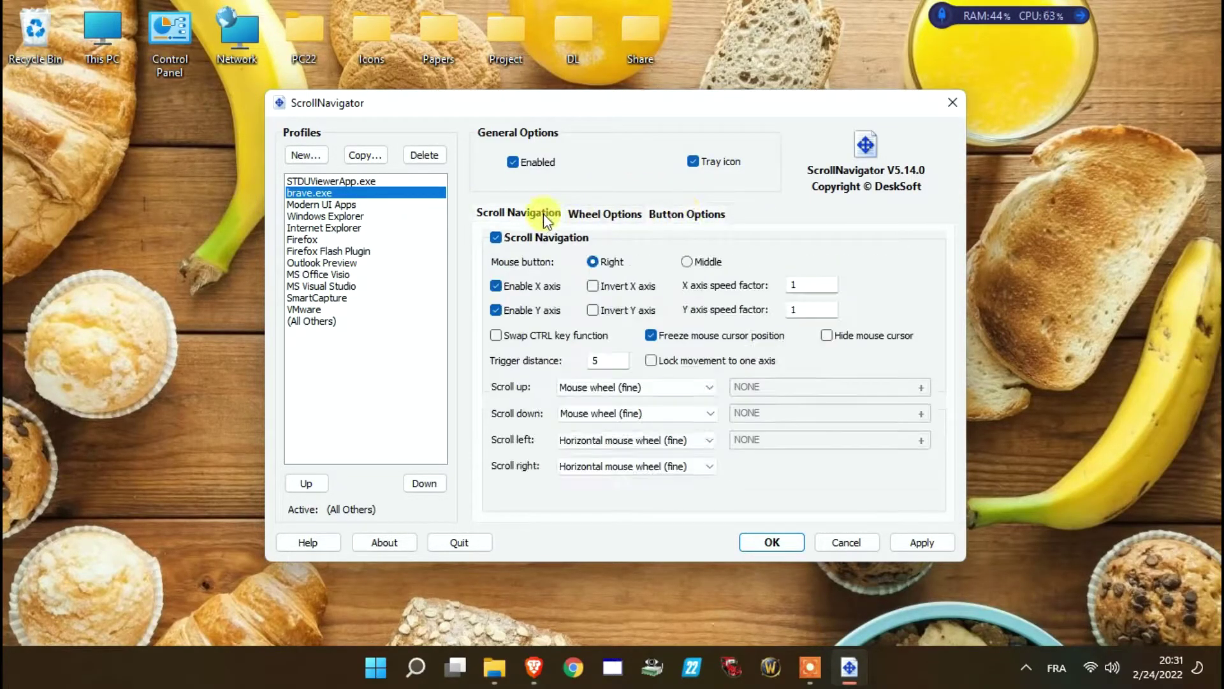
Keep scroll navigation on with the Right mouse button as trigger and CTRL swap off
left_click(496, 237)
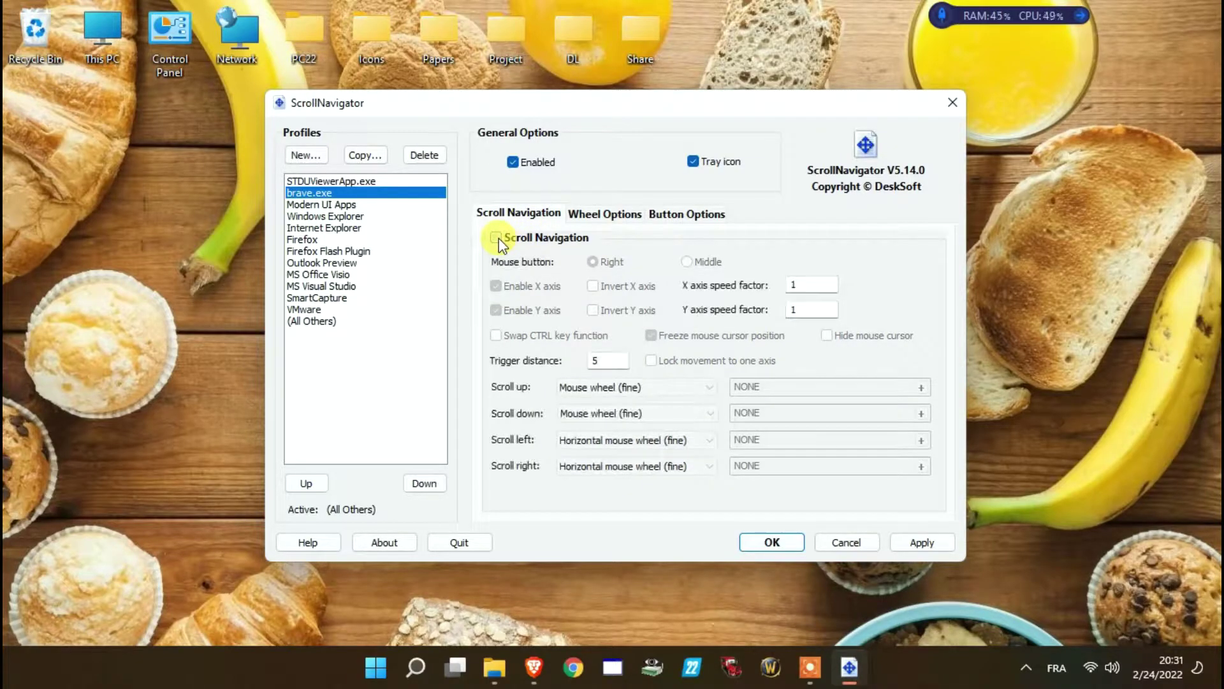
left_click(496, 238)
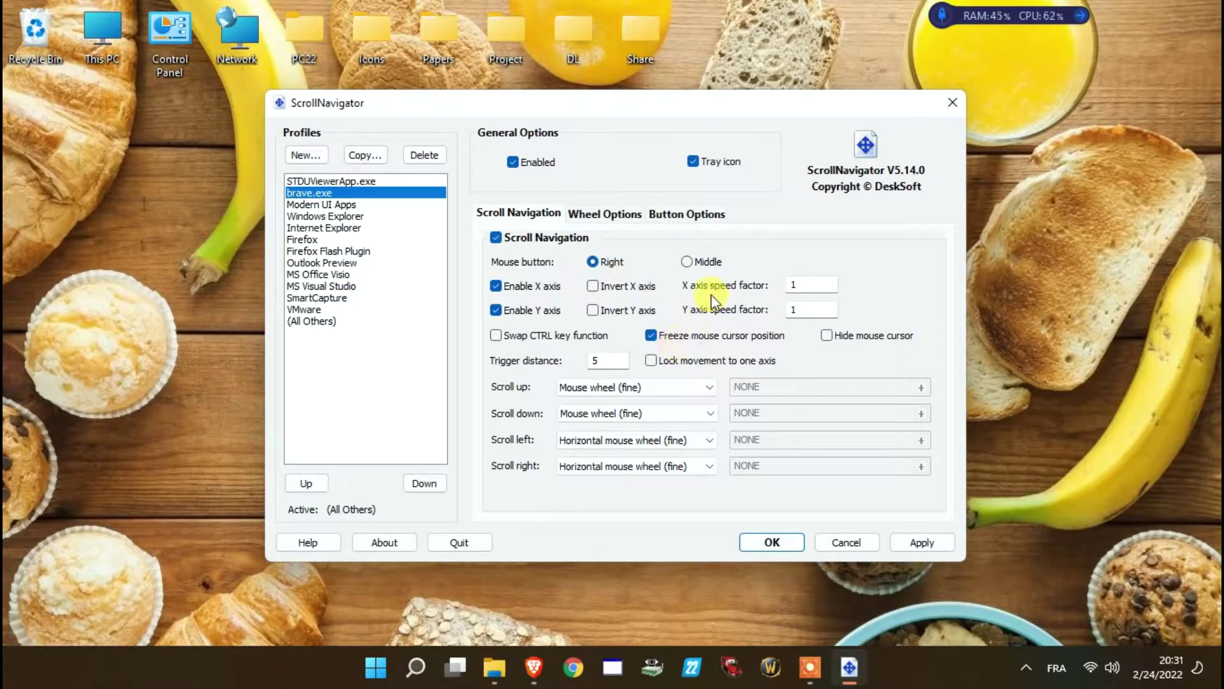
left_click(689, 263)
left_click(611, 264)
left_click(694, 263)
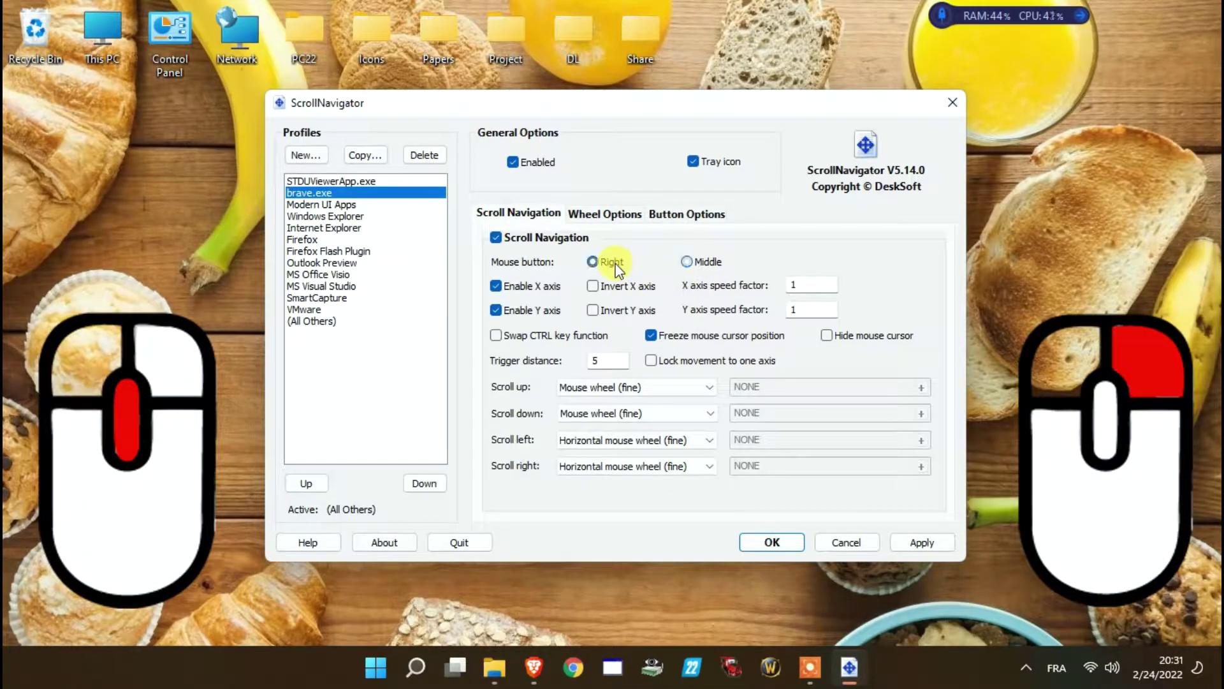
left_click(613, 263)
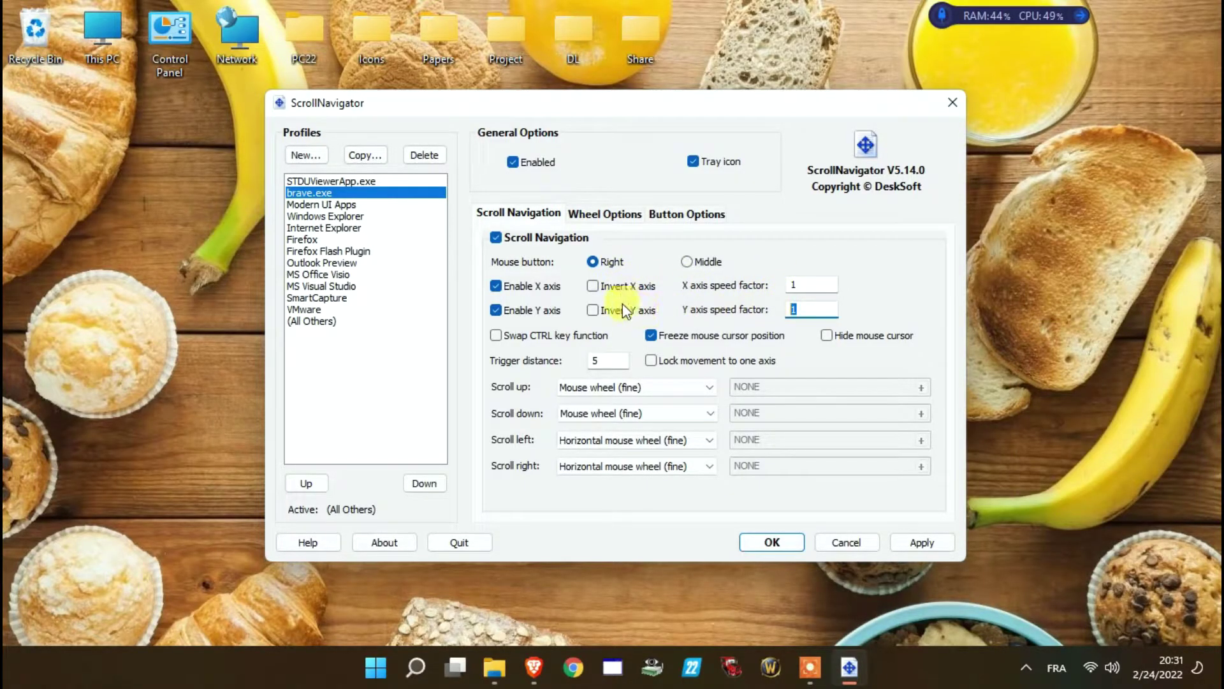
left_click(609, 337)
left_click(550, 339)
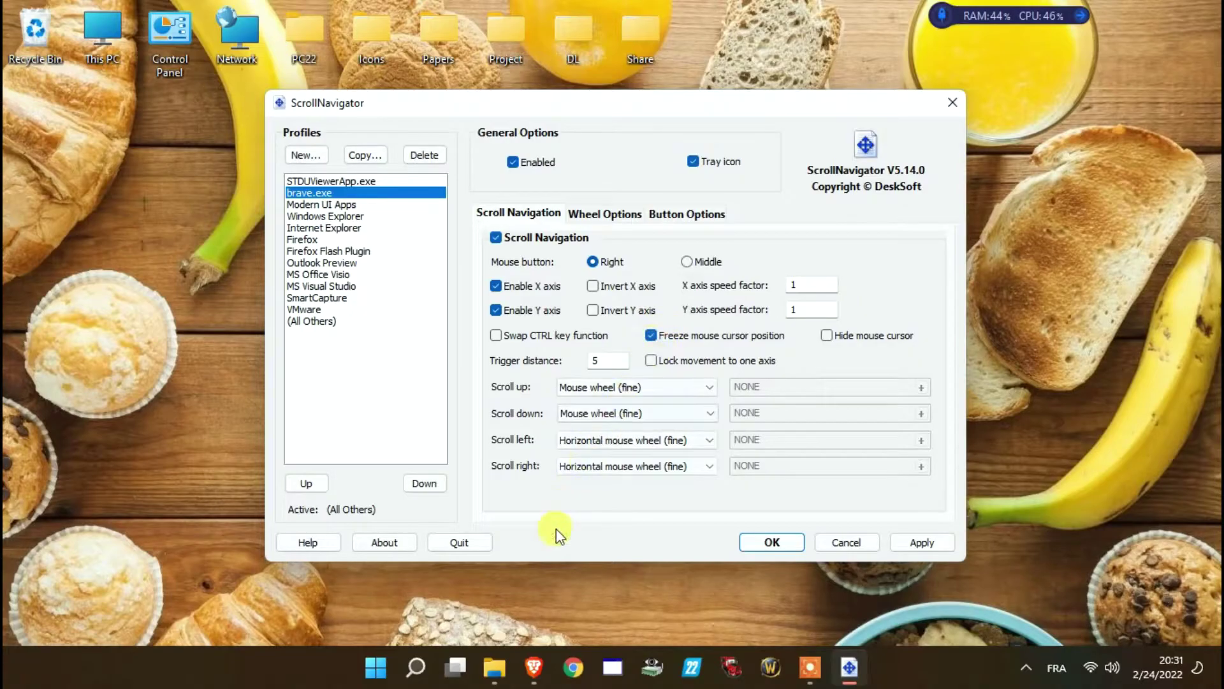
Test scrolling on the pc video games 2022 results in Brave
left_click(532, 651)
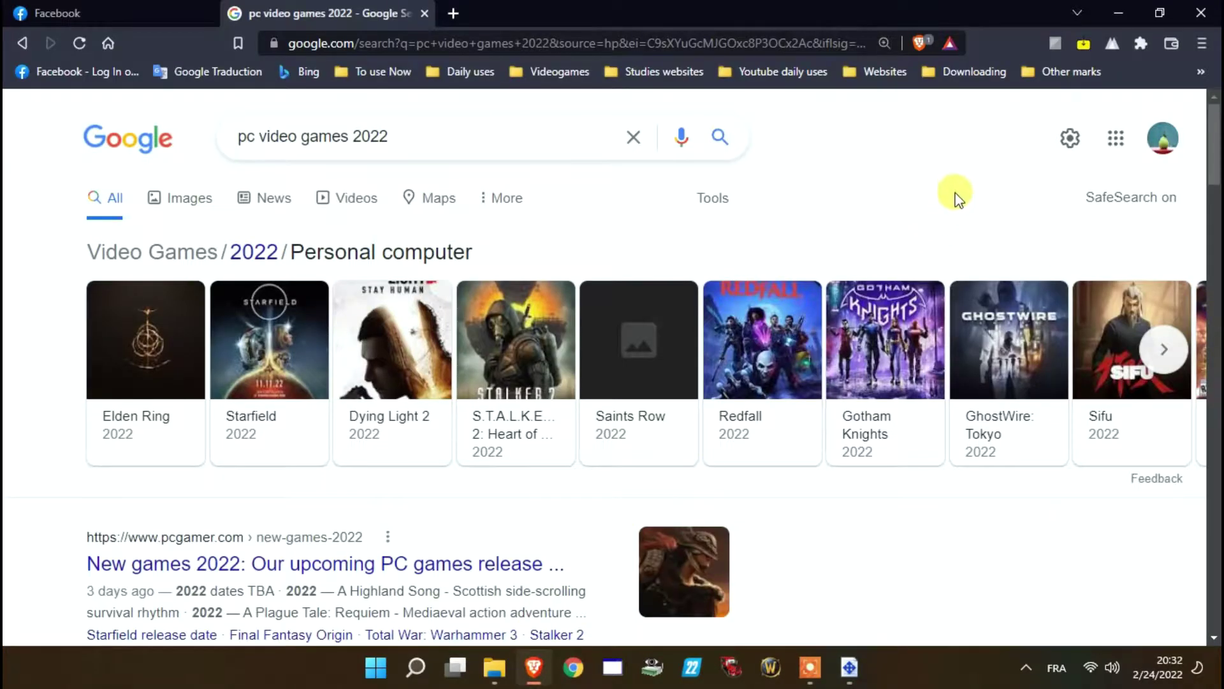
scroll(957, 198, "down", 15)
scroll(956, 198, "up", 10)
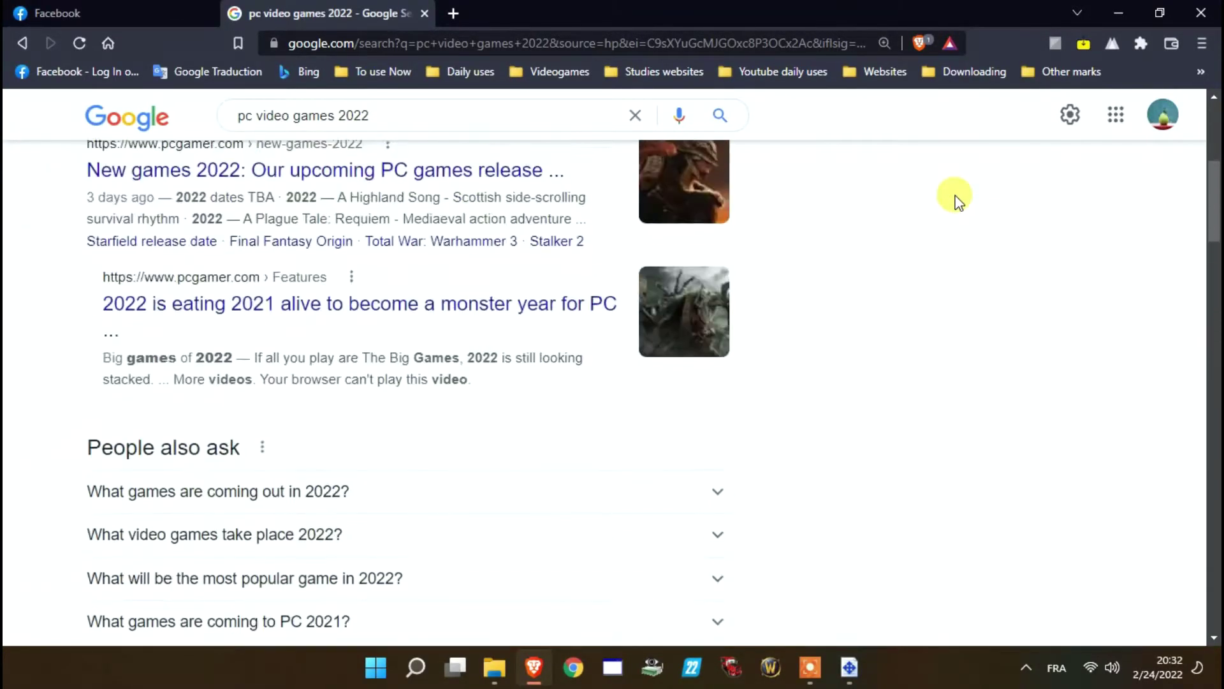
scroll(970, 283, "up", 6)
scroll(970, 287, "down", 10)
scroll(968, 290, "down", 6)
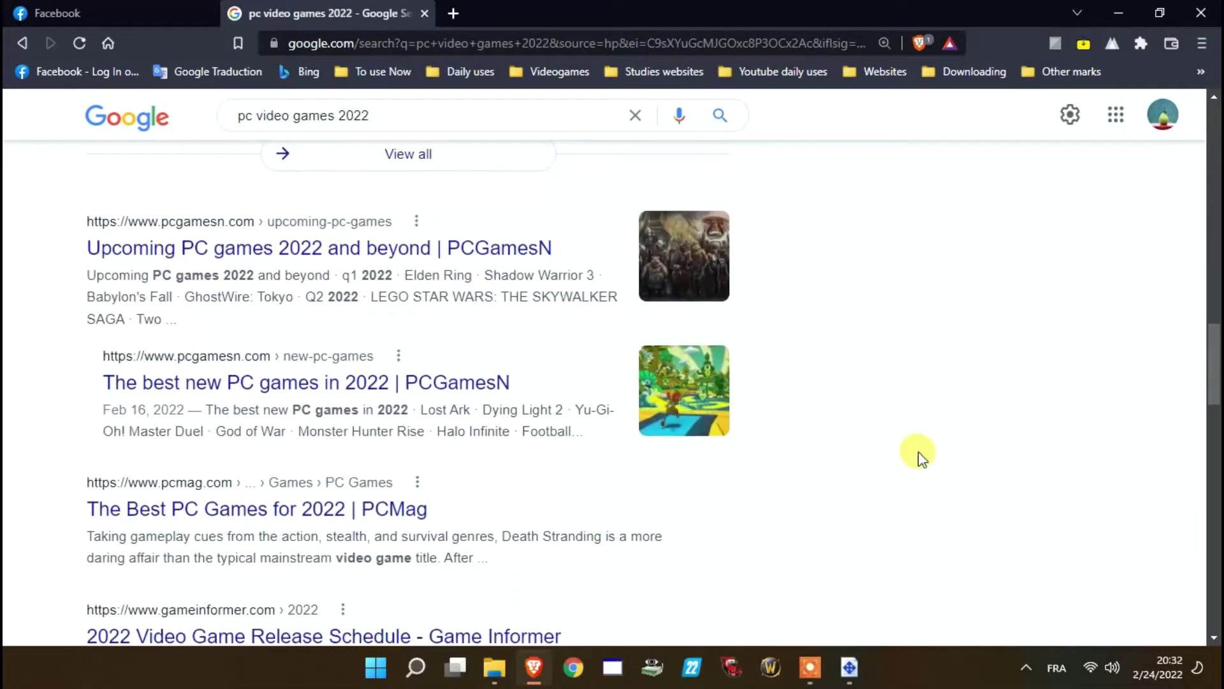
Switch between ScrollNavigator and Brave, scrolling the results again, then minimize Brave
left_click(850, 668)
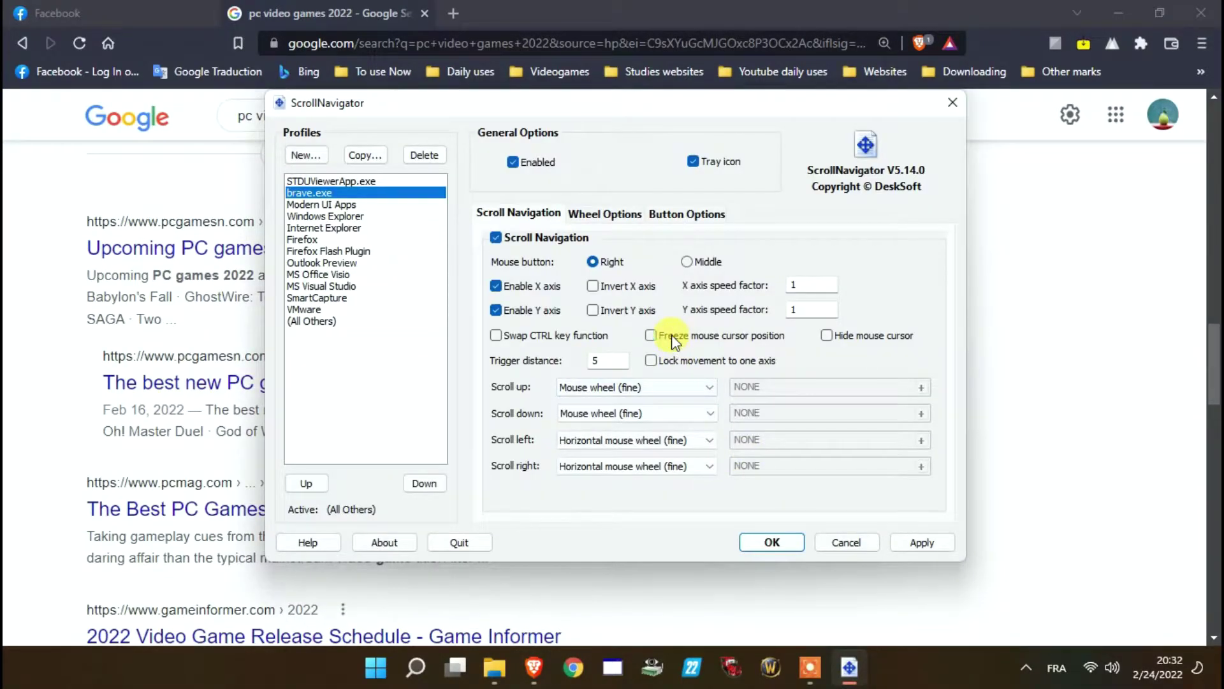
left_click(1042, 265)
scroll(1009, 240, "up", 6)
scroll(1009, 241, "down", 10)
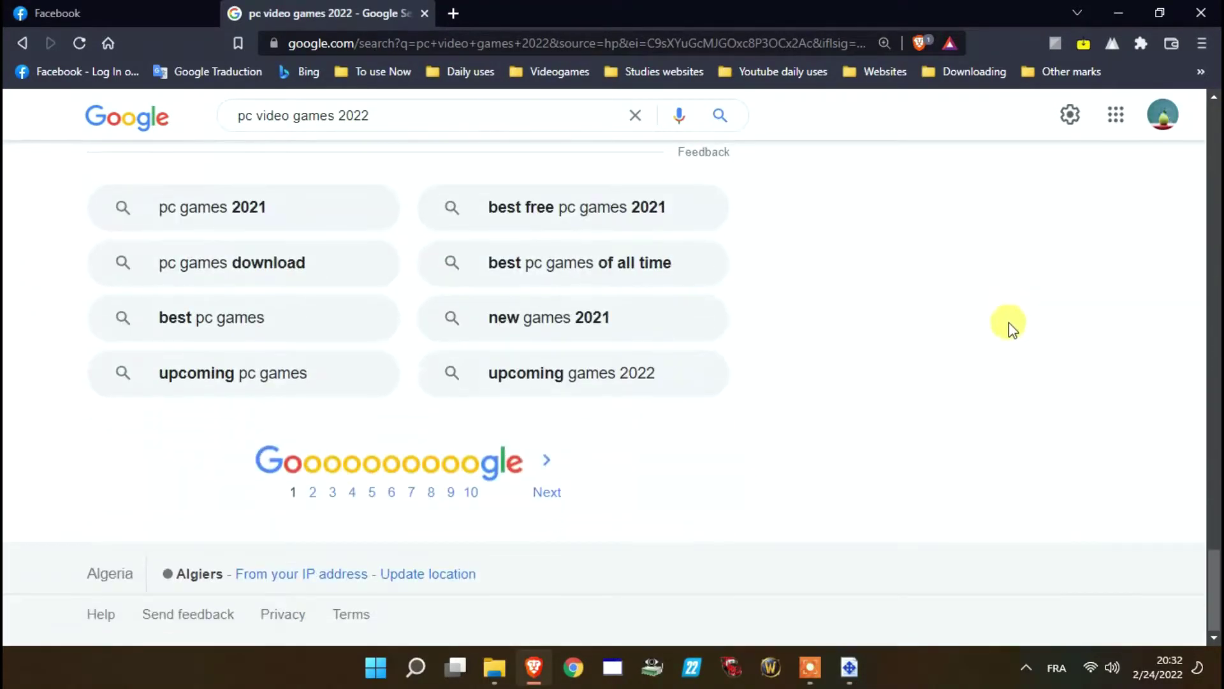
scroll(1009, 323, "up", 10)
scroll(1009, 240, "up", 5)
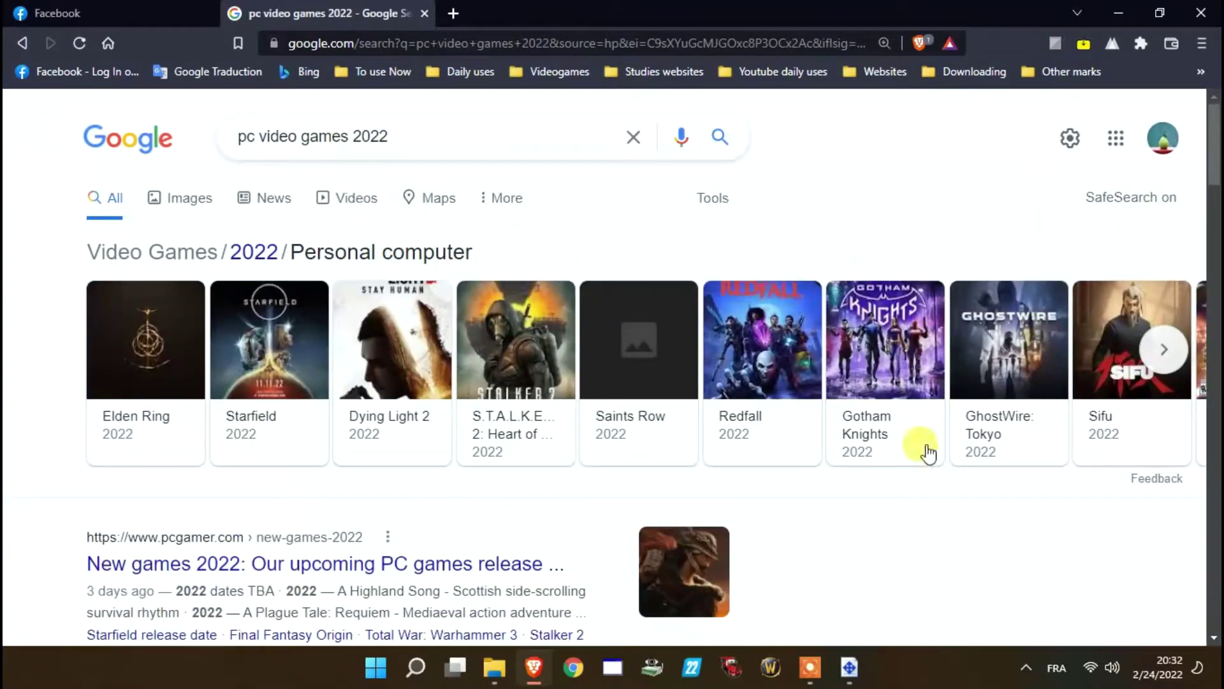
left_click(849, 668)
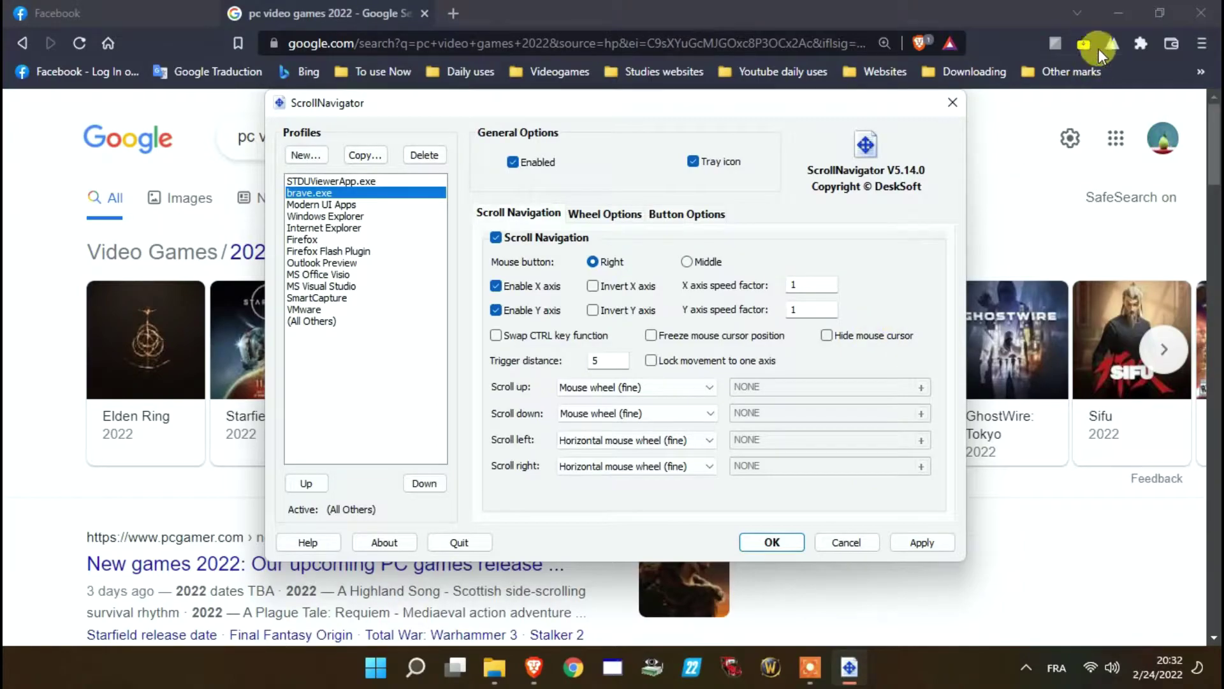
left_click(1113, 14)
left_click(1119, 11)
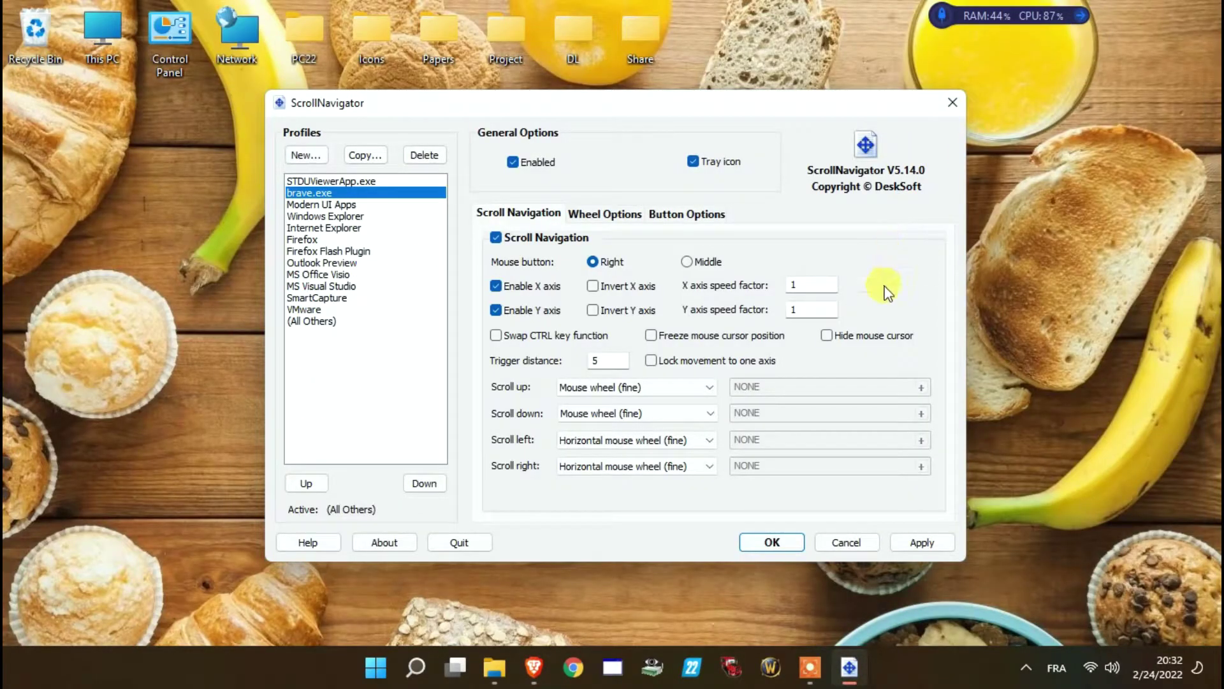
Restore Brave, scroll the game carousel and results once more, then minimize it
left_click(535, 668)
scroll(1012, 446, "right", 8)
scroll(612, 367, "down", 5)
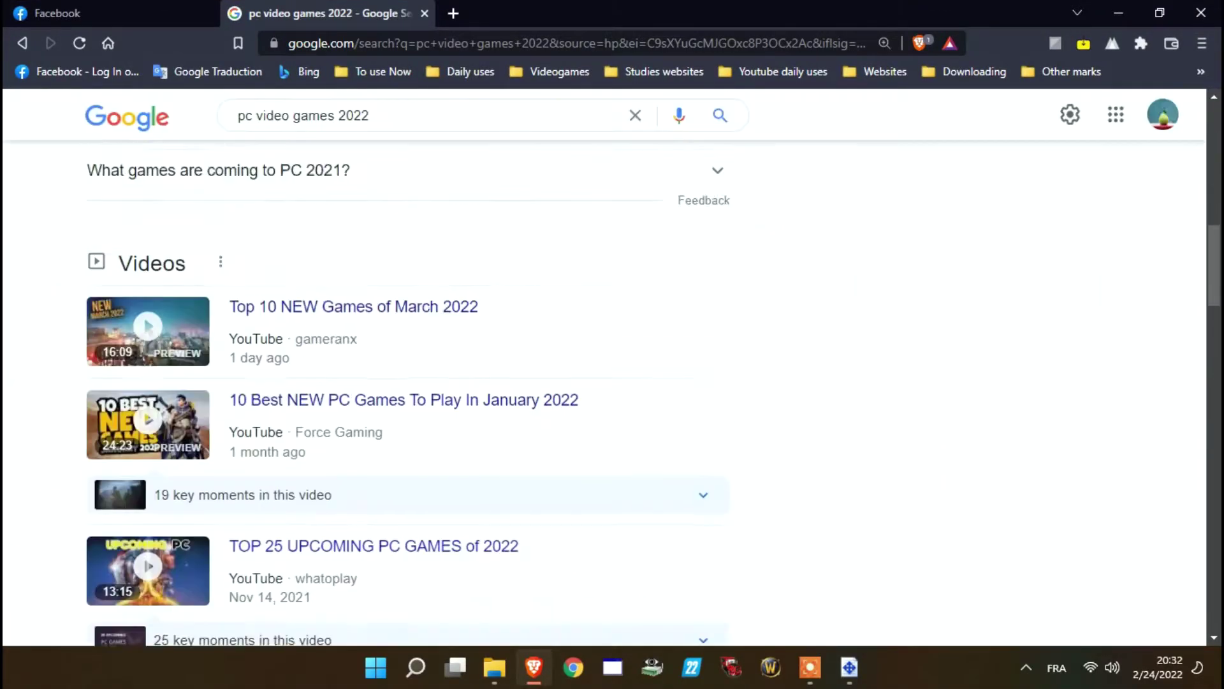
scroll(612, 368, "up", 5)
scroll(612, 368, "down", 10)
scroll(612, 368, "down", 10)
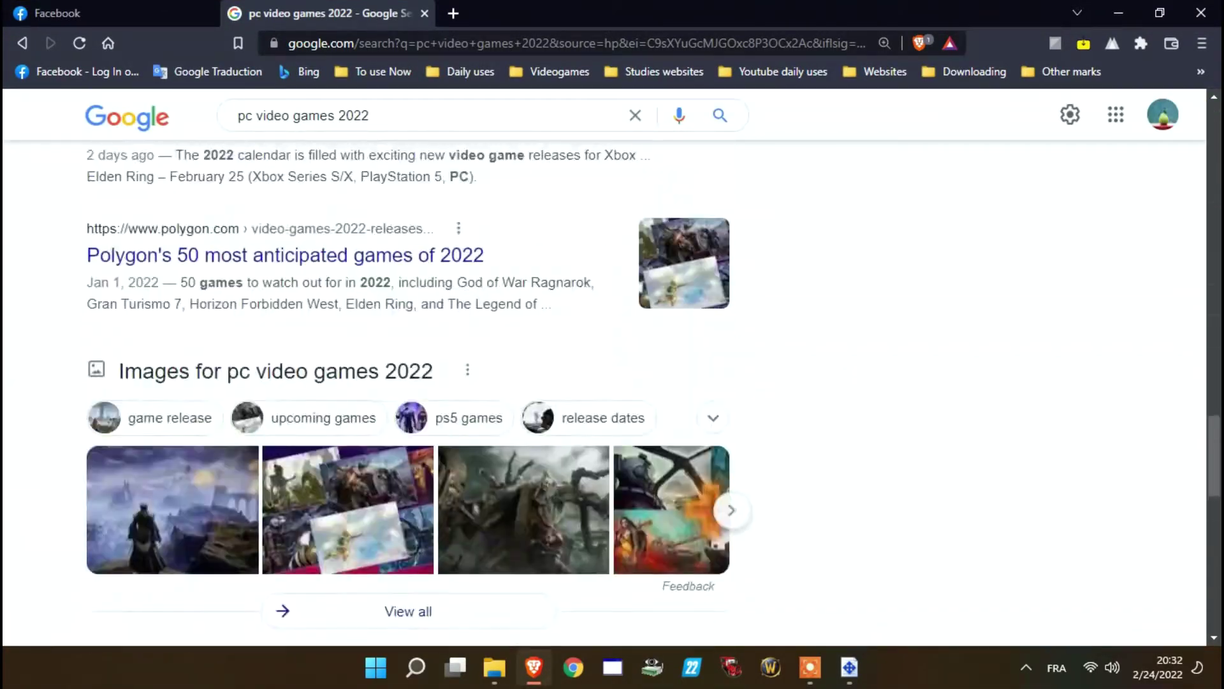
scroll(612, 368, "up", 15)
scroll(613, 368, "down", 1)
scroll(1132, 197, "down", 8)
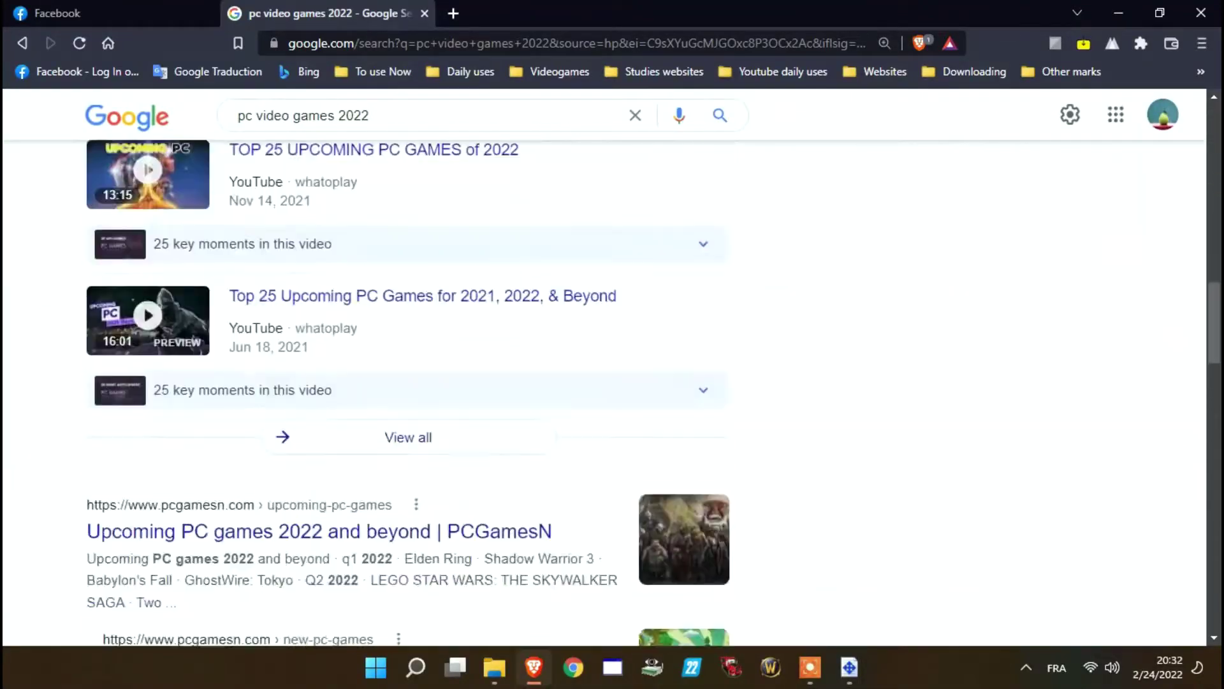
scroll(1132, 197, "up", 9)
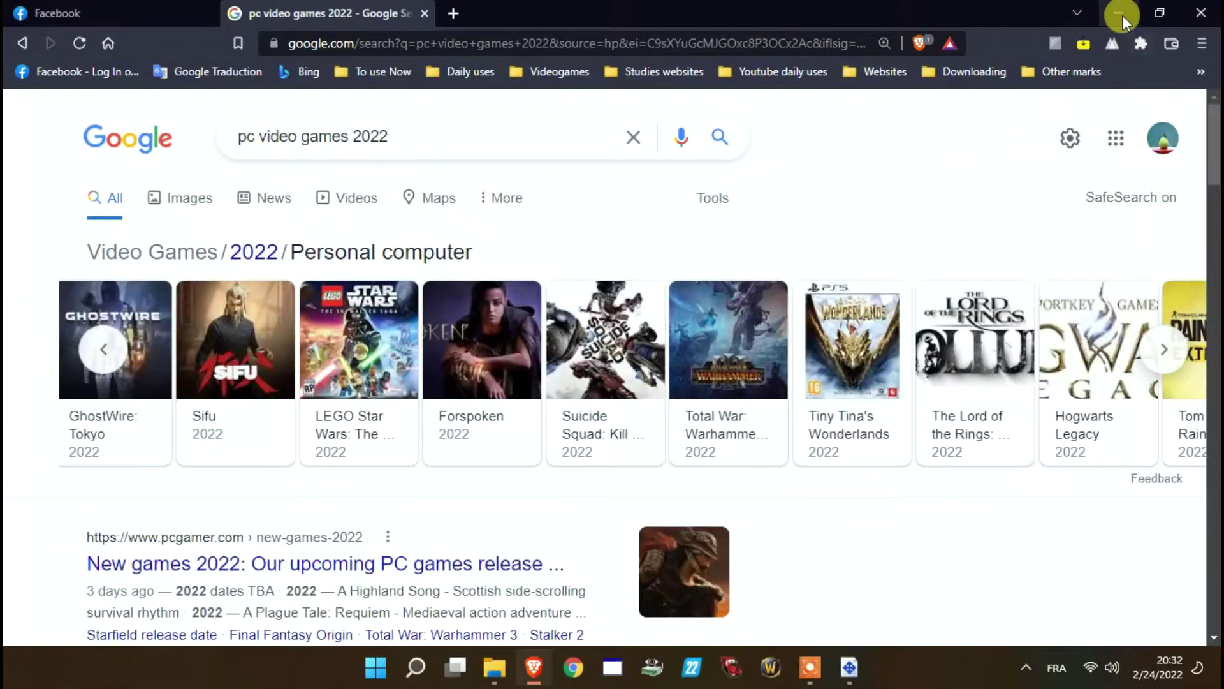
left_click(1120, 14)
Keep the cursor visible, test right-button scrolling on the Google results, and reopen ScrollNavigator
left_click(847, 344)
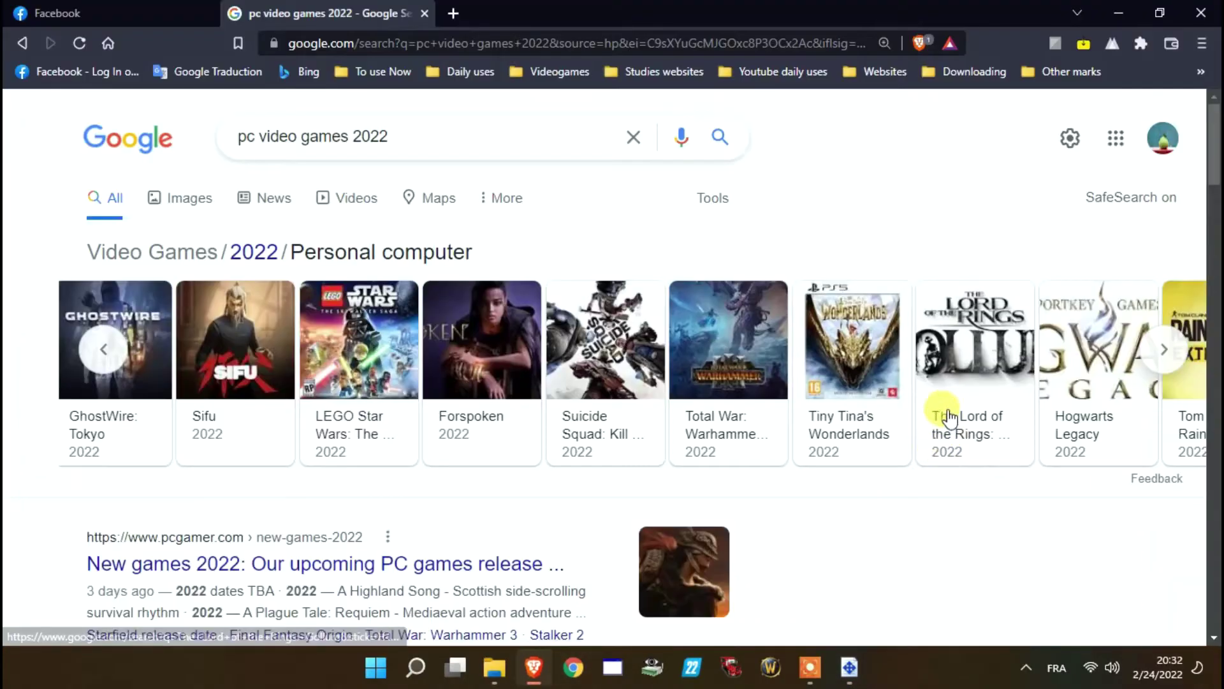
scroll(951, 472, "down", 15)
scroll(951, 440, "up", 15)
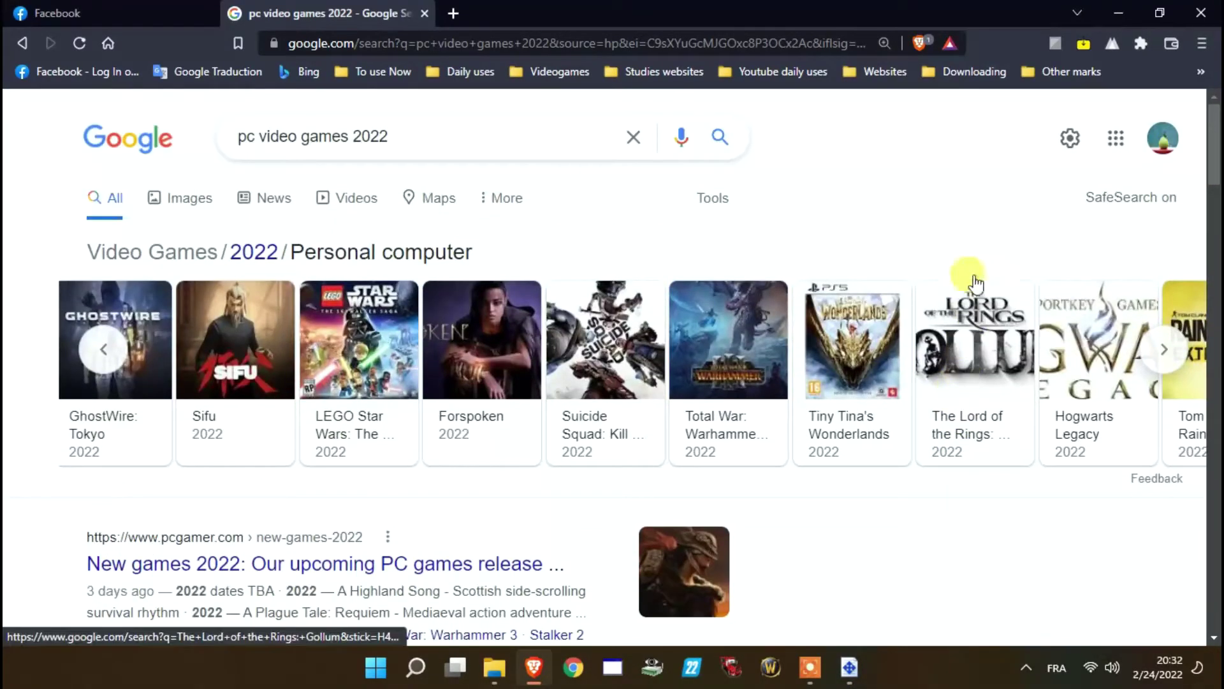
scroll(975, 218, "down", 5)
scroll(982, 231, "up", 10)
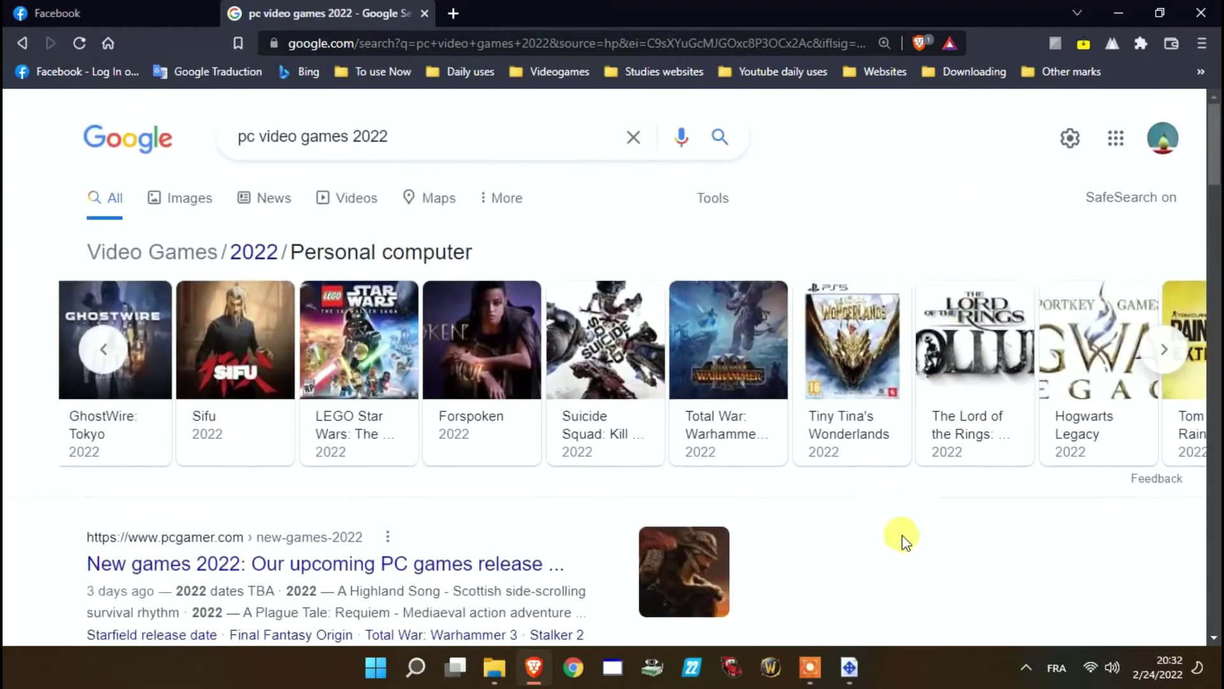
left_click(849, 667)
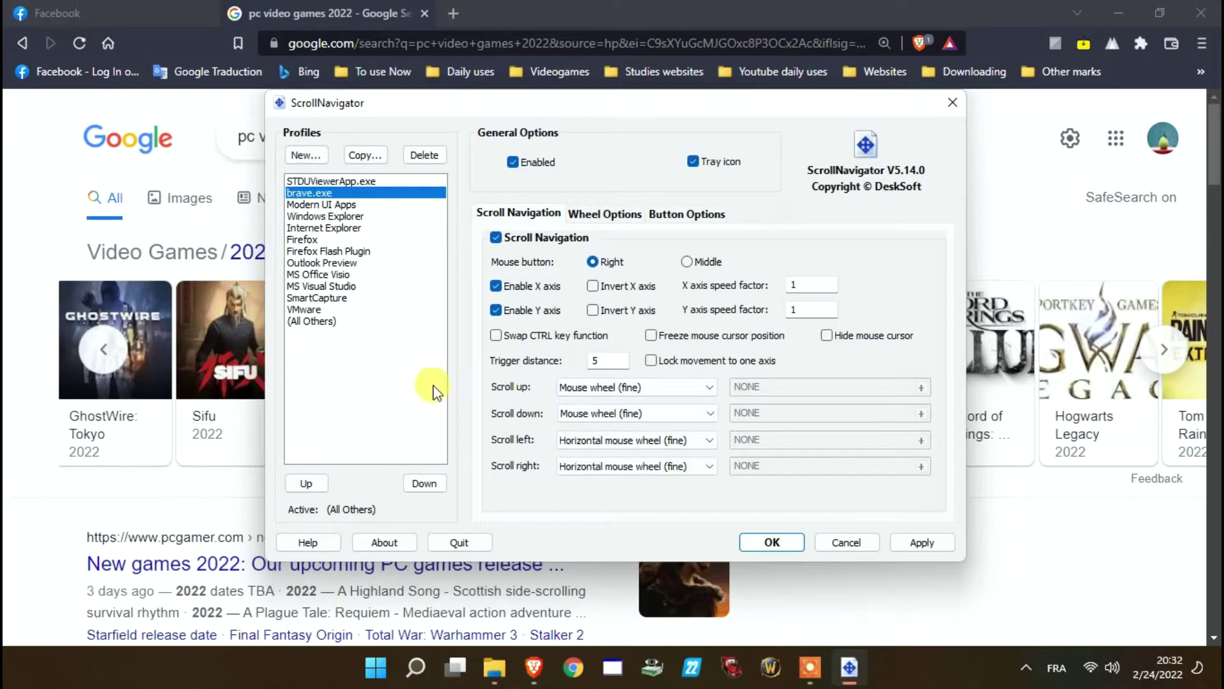
Compare the Modern UI Apps, Windows Explorer and Internet Explorer profiles, then reselect brave.exe
left_click(351, 206)
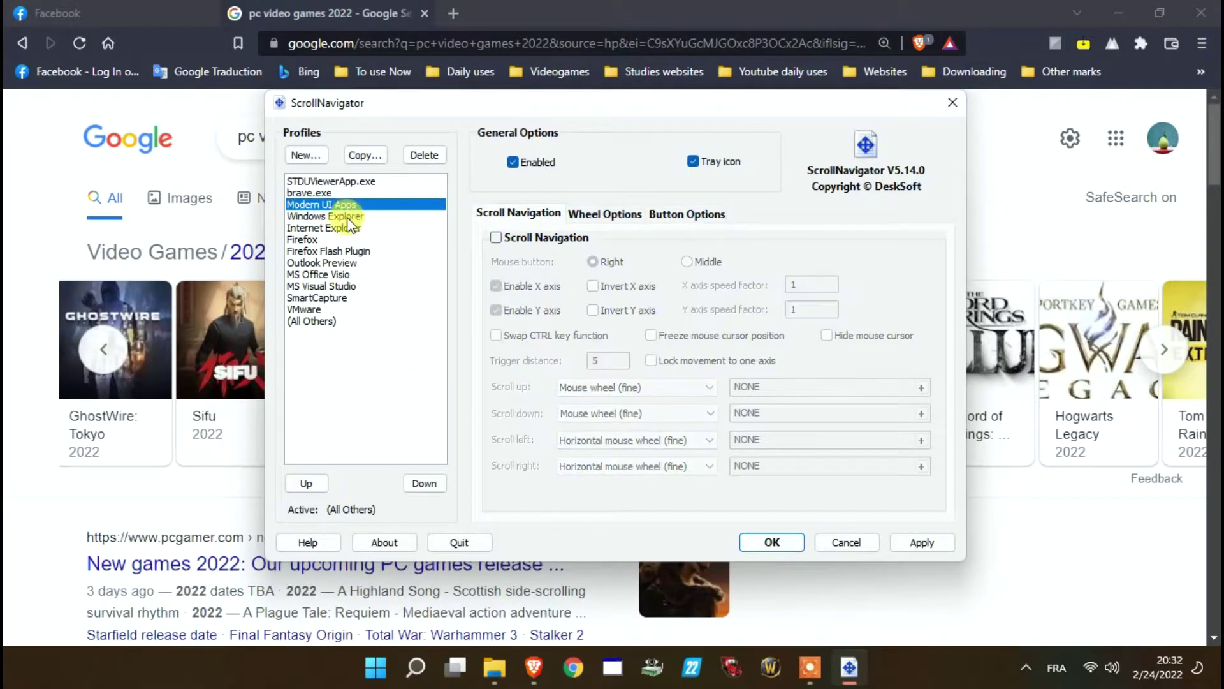
left_click(346, 217)
left_click(344, 228)
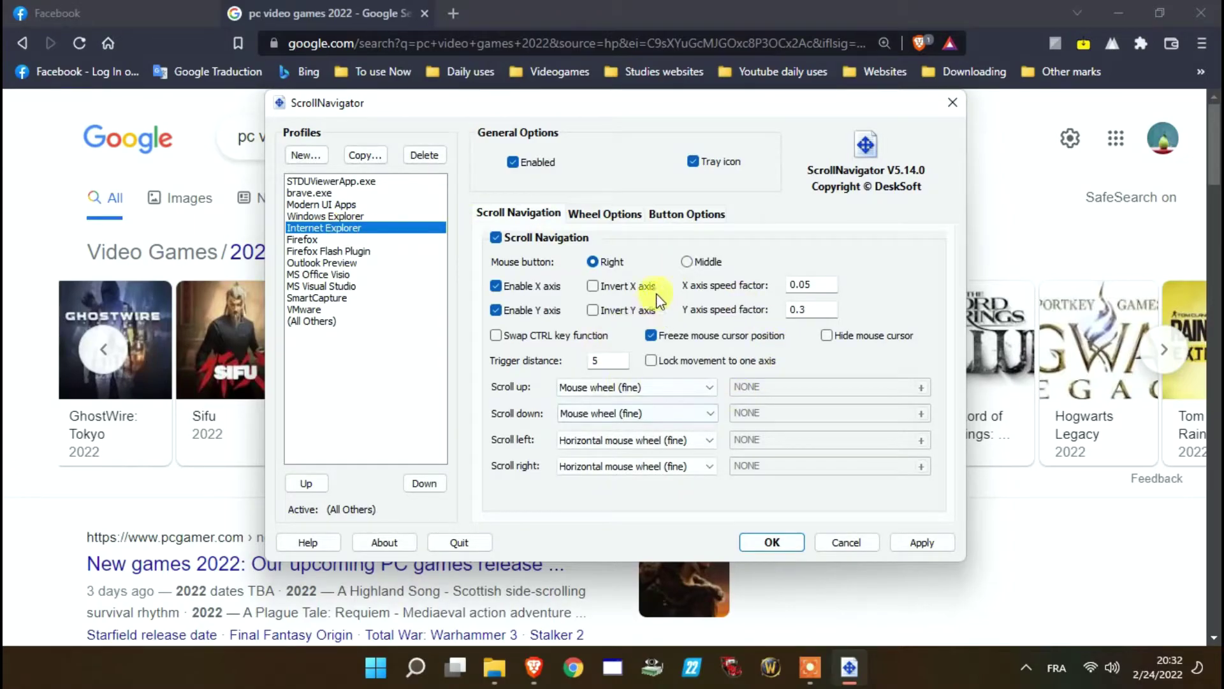
left_click(331, 194)
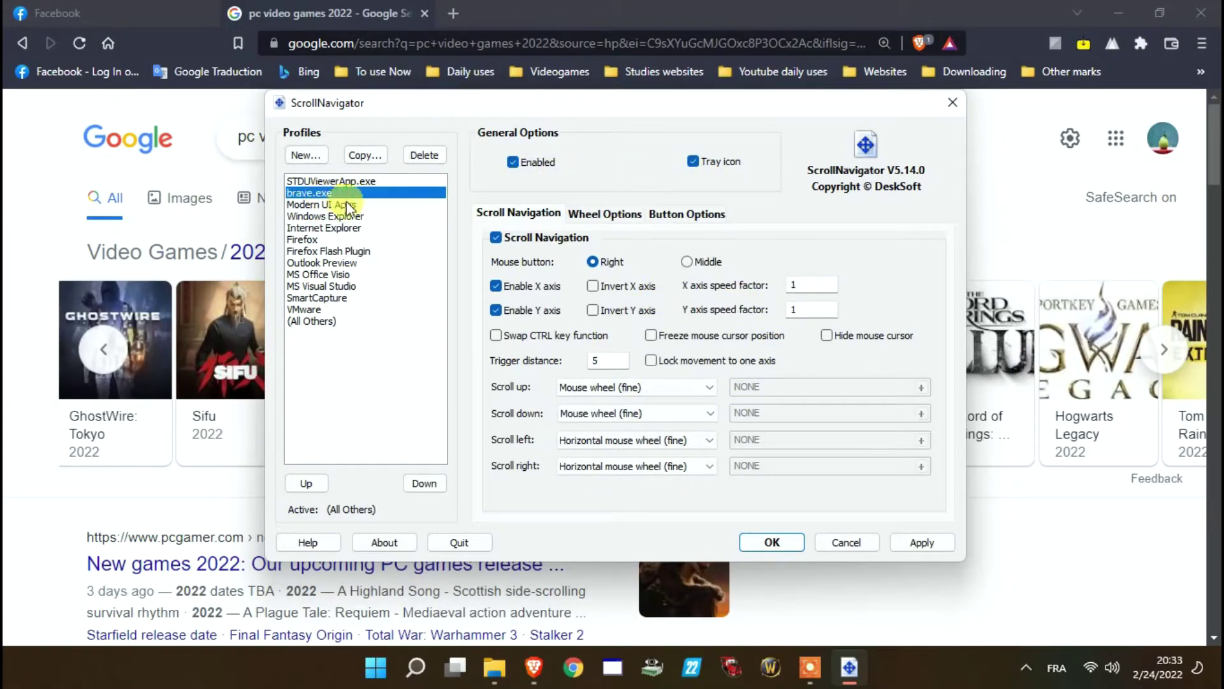
Review brave.exe's wheel acceleration and button settings, keeping Back, then start a new profile
left_click(603, 213)
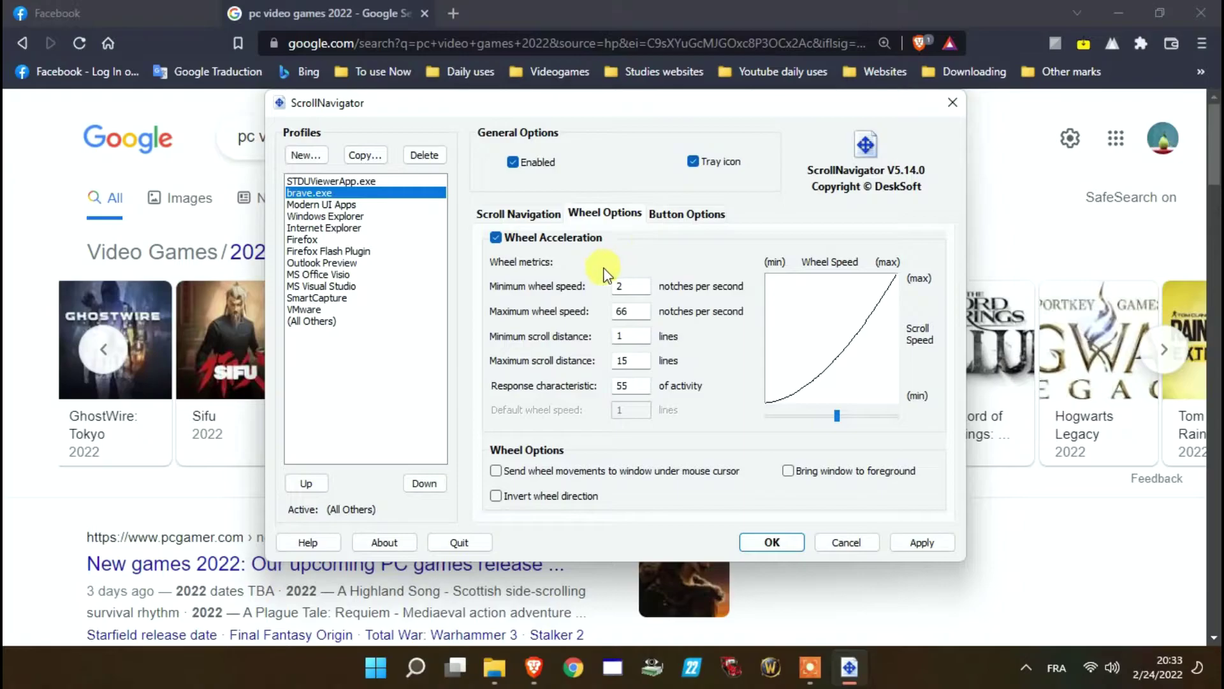
left_click(682, 215)
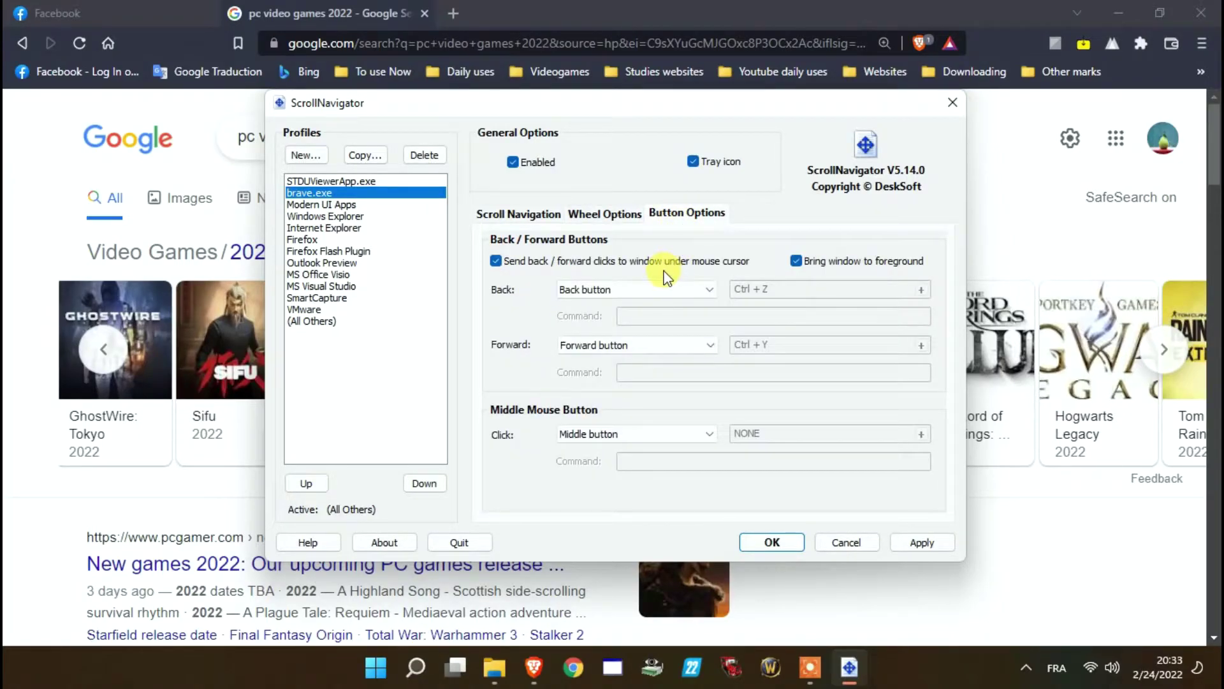
left_click(657, 293)
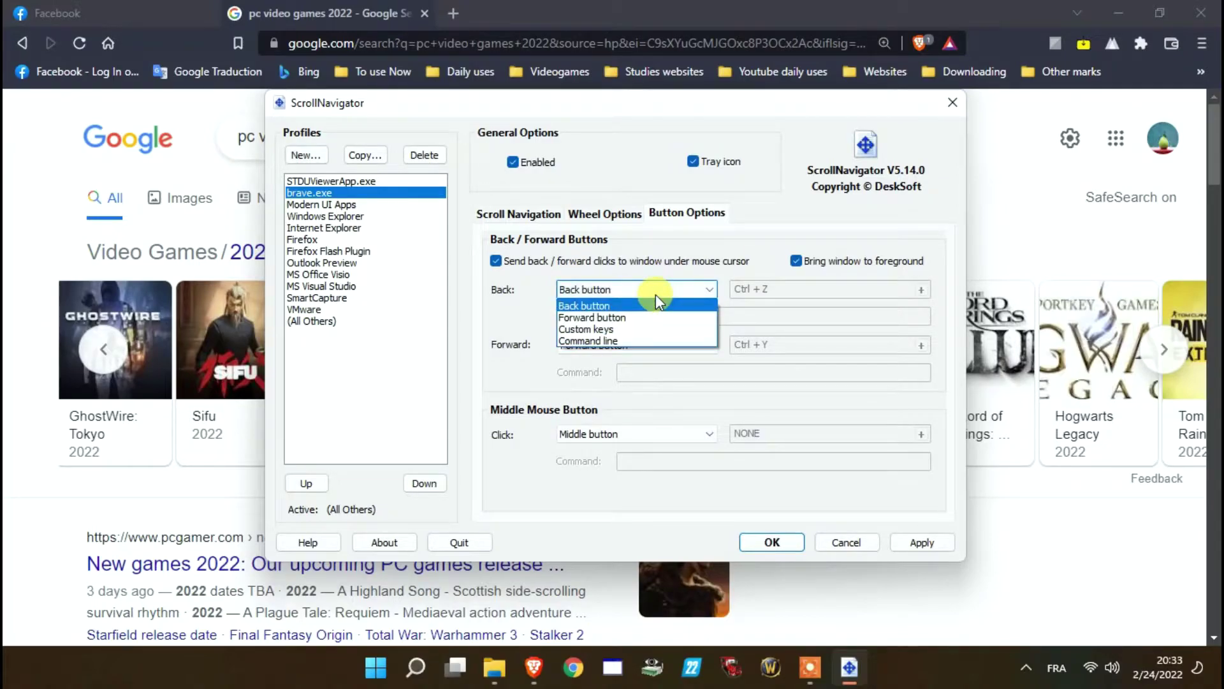
left_click(656, 294)
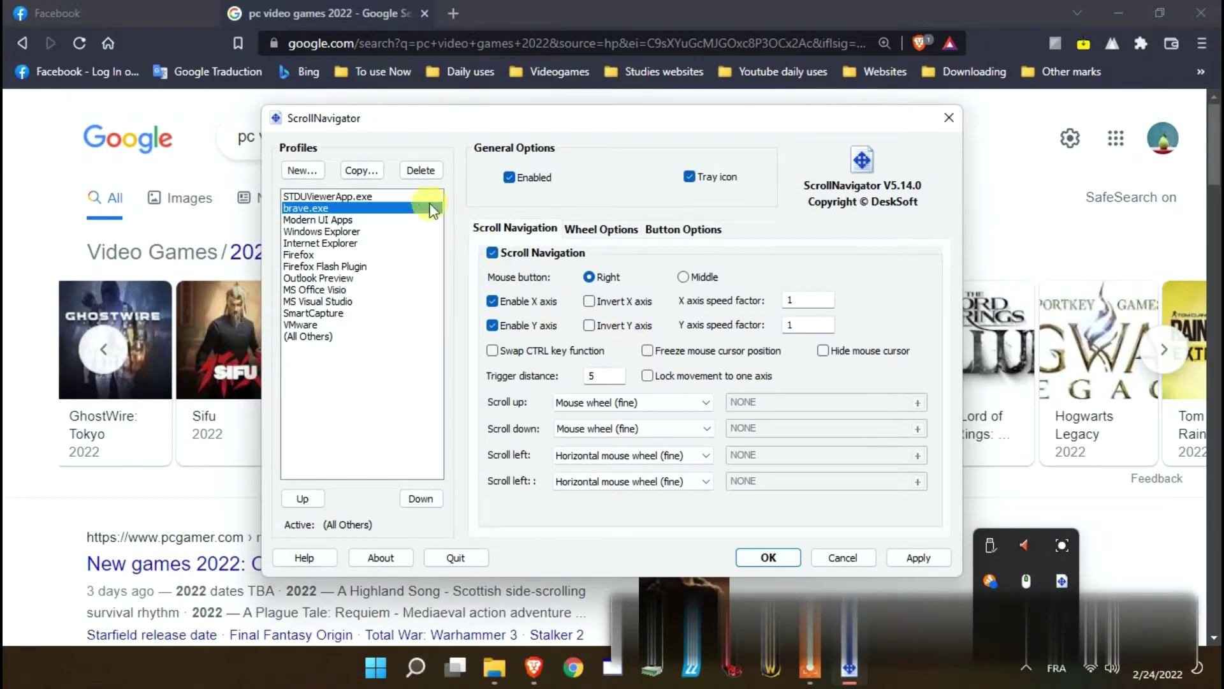
left_click(300, 171)
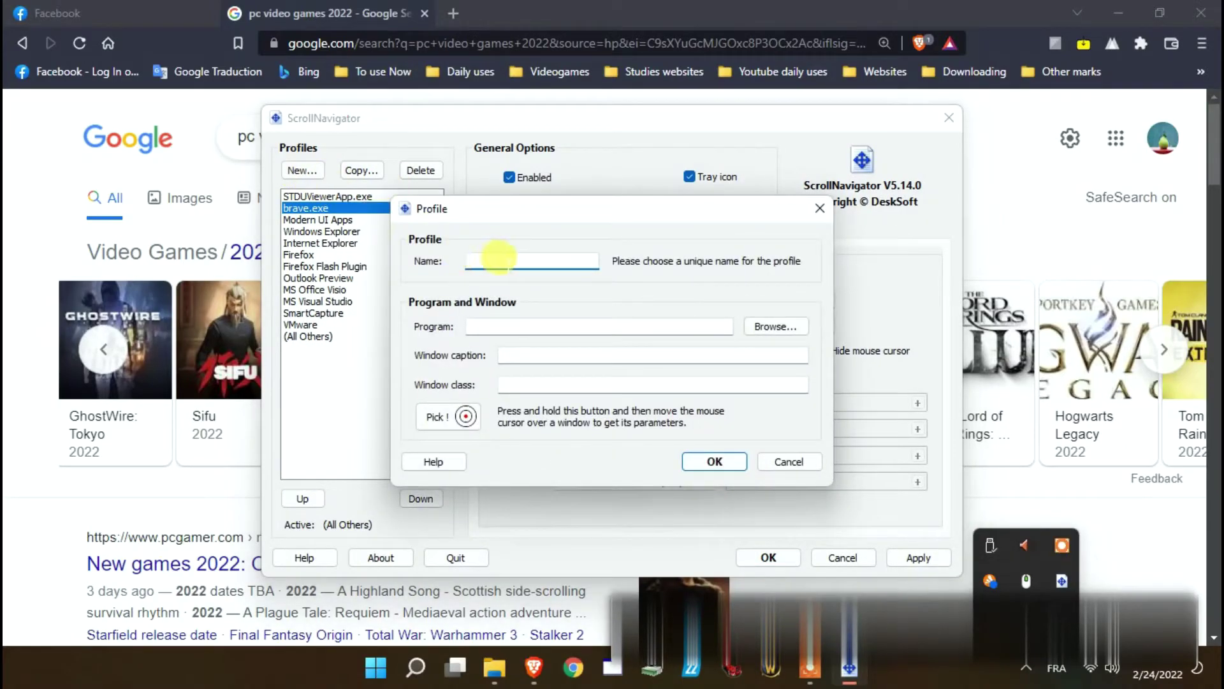
Create a new profile for the program C:\JPGToPDF\JPG2PDF.exe
left_click(791, 327)
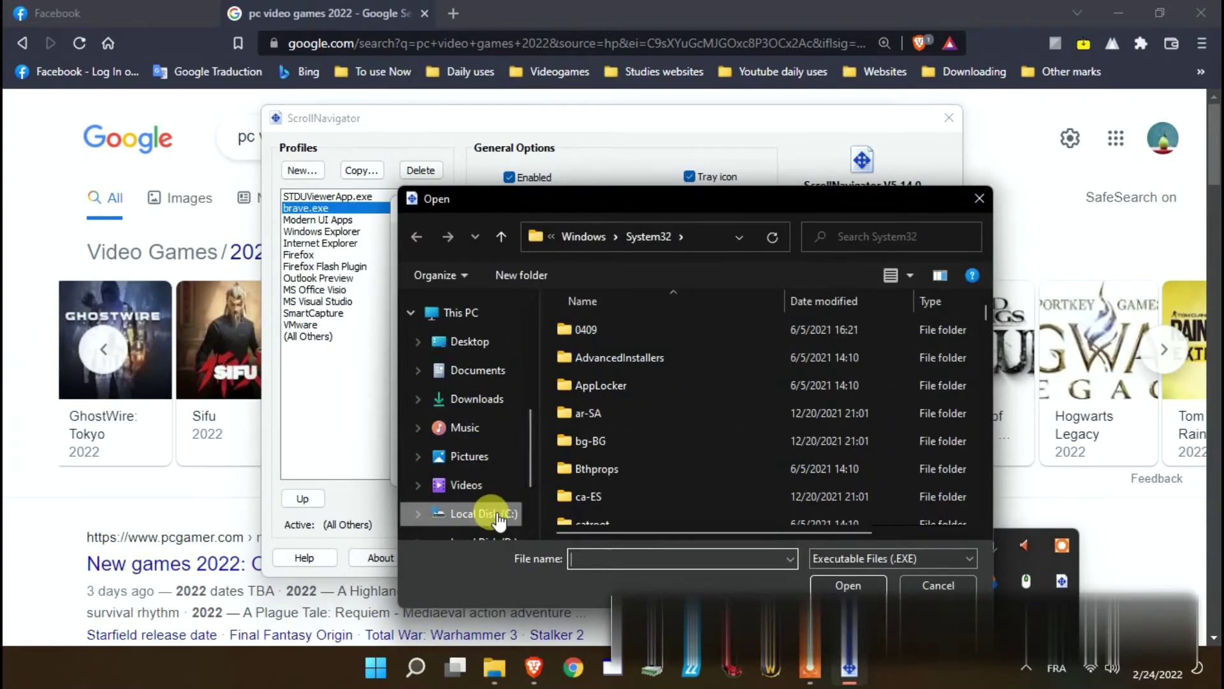
left_click(499, 520)
double_click(595, 353)
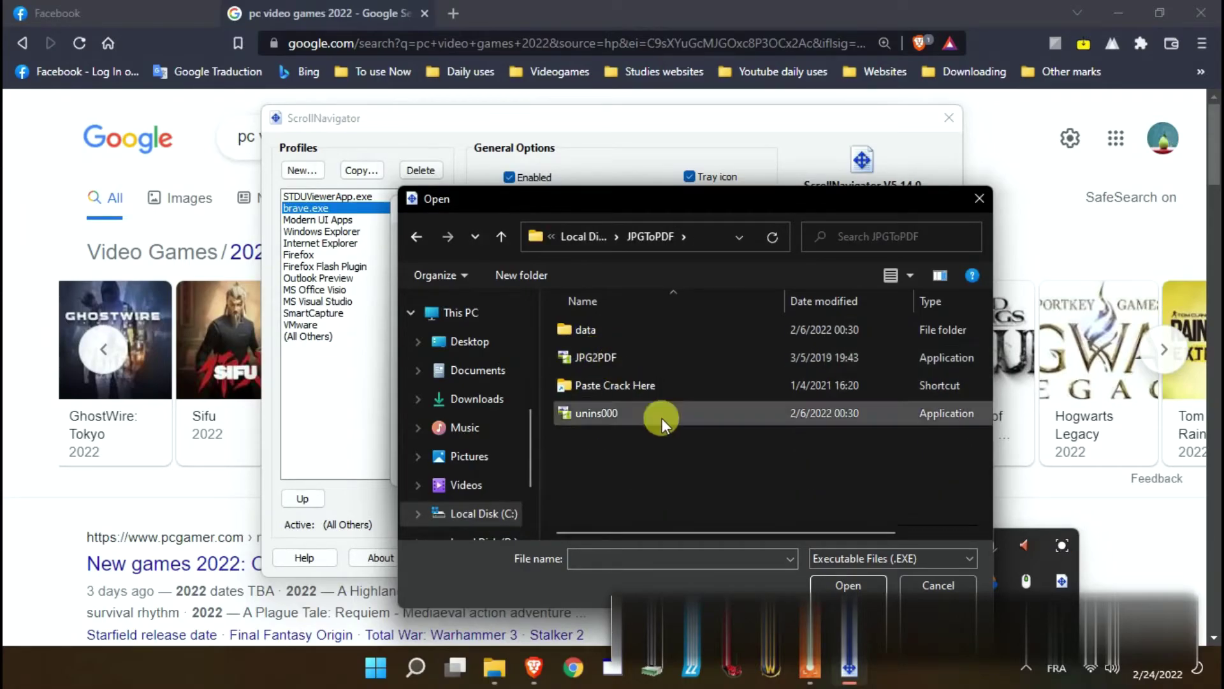
left_click(616, 357)
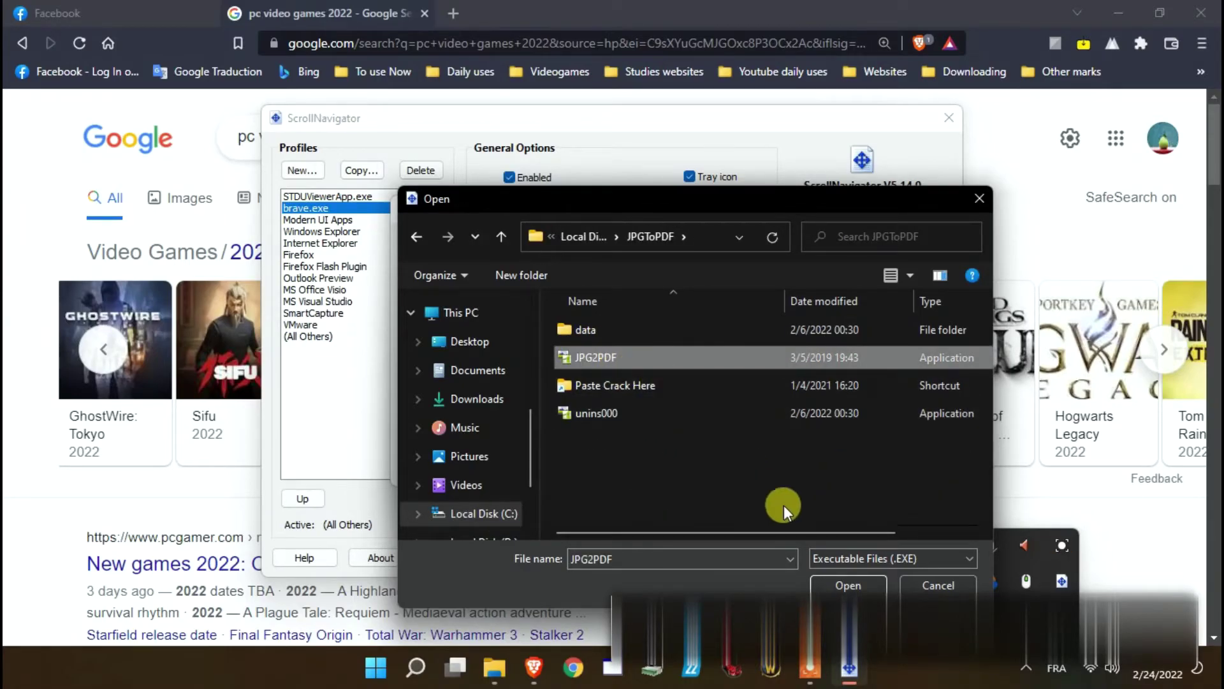
left_click(843, 587)
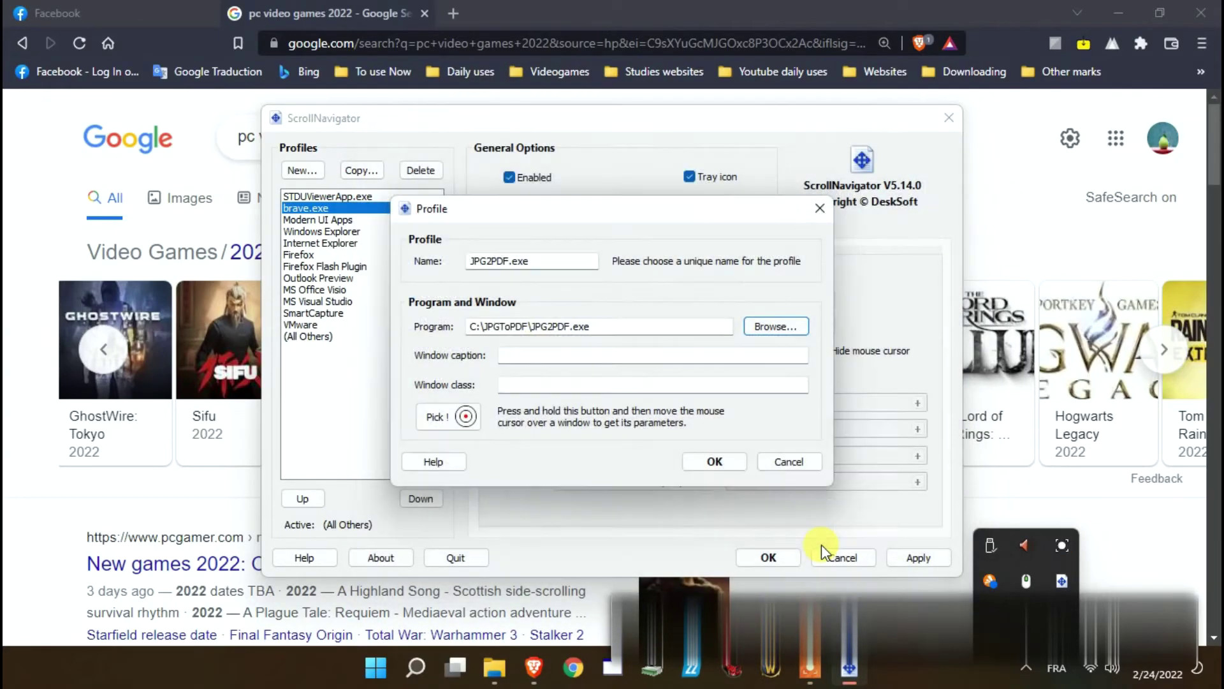
left_click(708, 464)
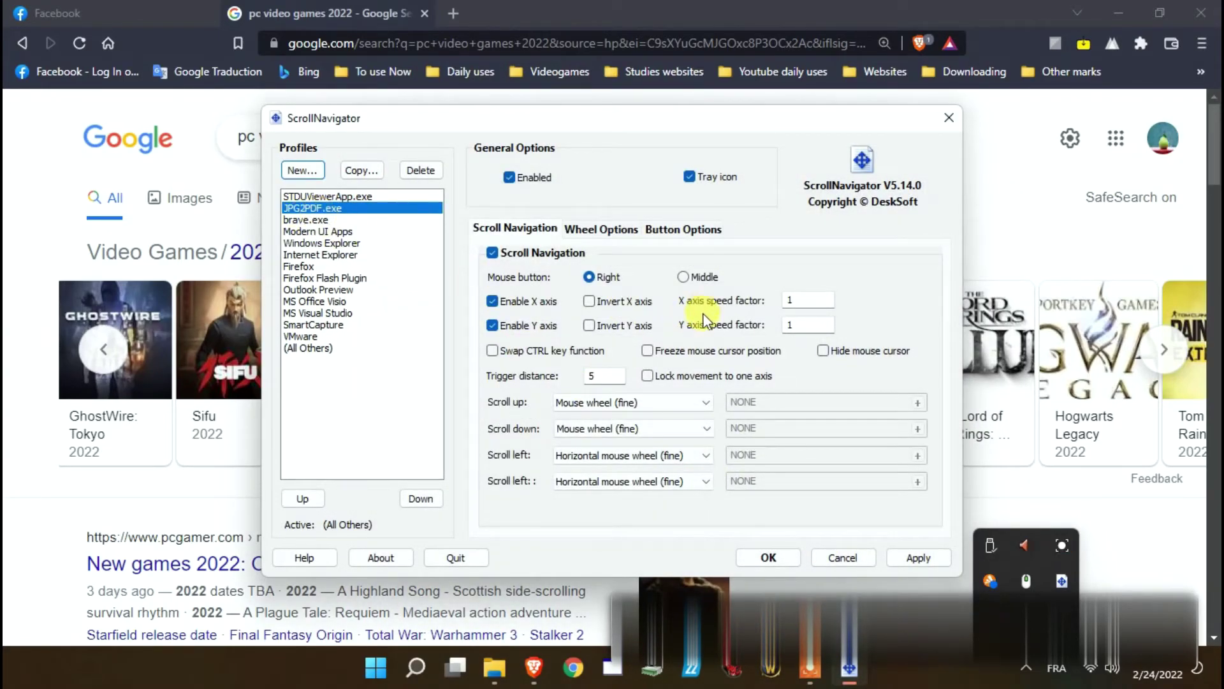
Enable cursor freezing, delete the JPG2PDF.exe profile, and move brave.exe to the top of the list
left_click(662, 350)
left_click(415, 170)
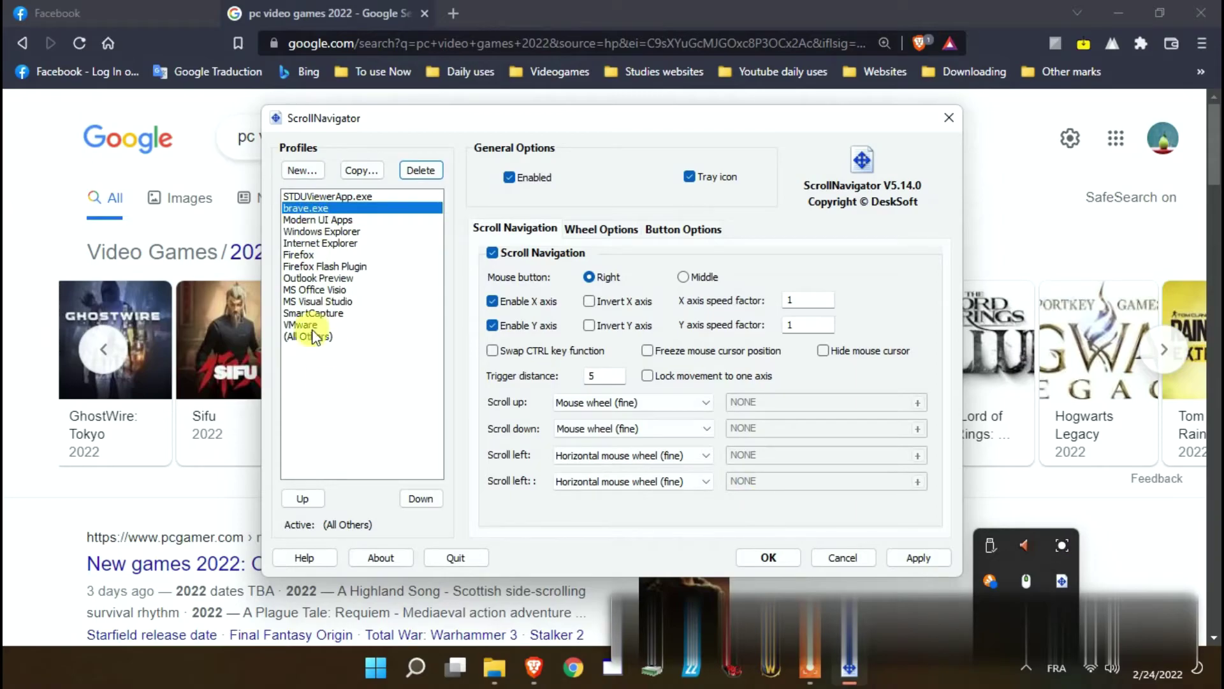
left_click(303, 499)
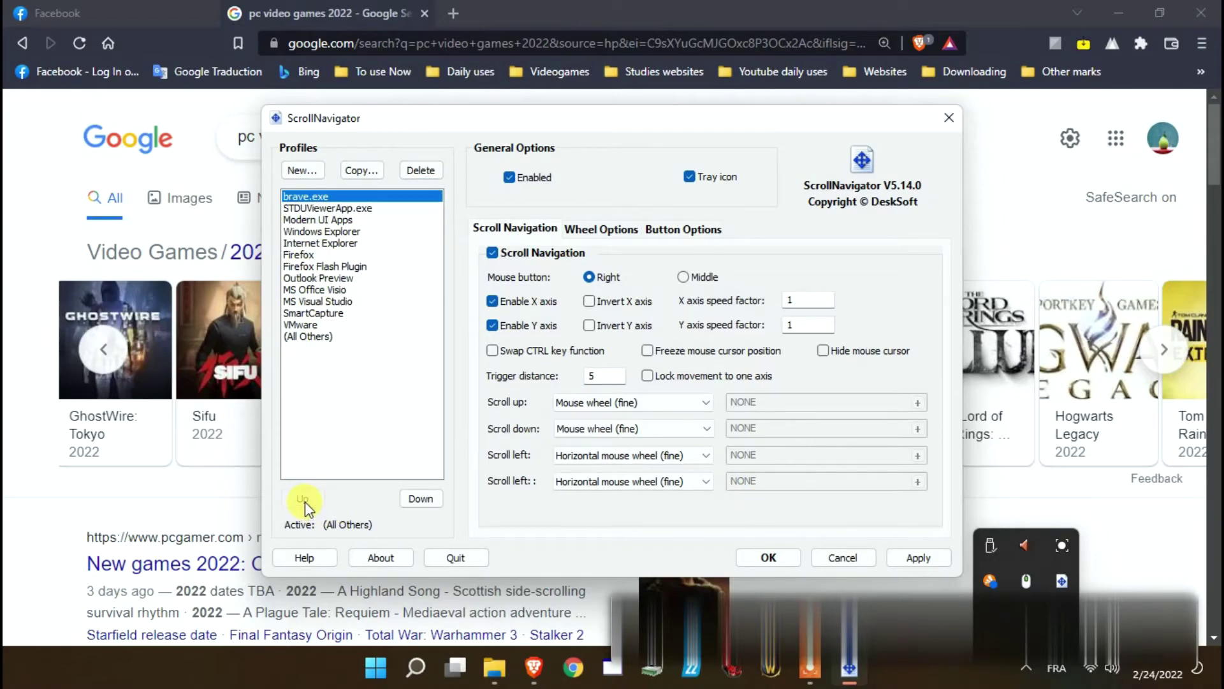
left_click(420, 499)
left_click(420, 499)
left_click(420, 499)
left_click(420, 499)
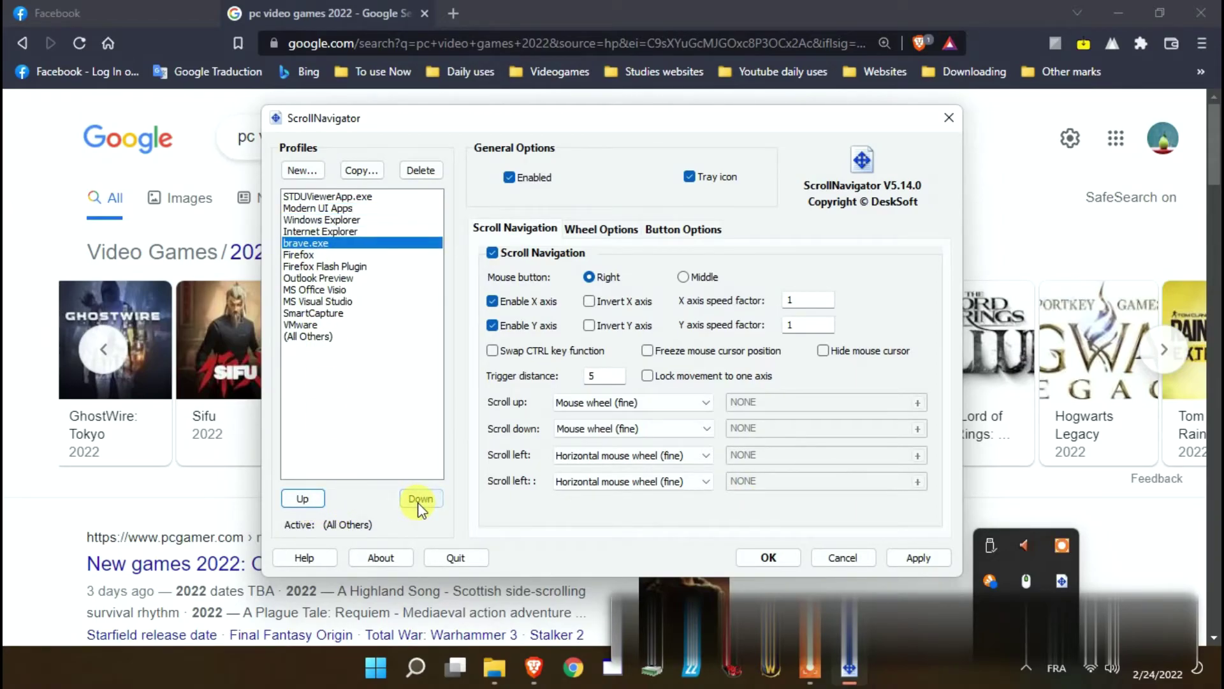
left_click(320, 508)
left_click(320, 508)
left_click(319, 507)
left_click(318, 508)
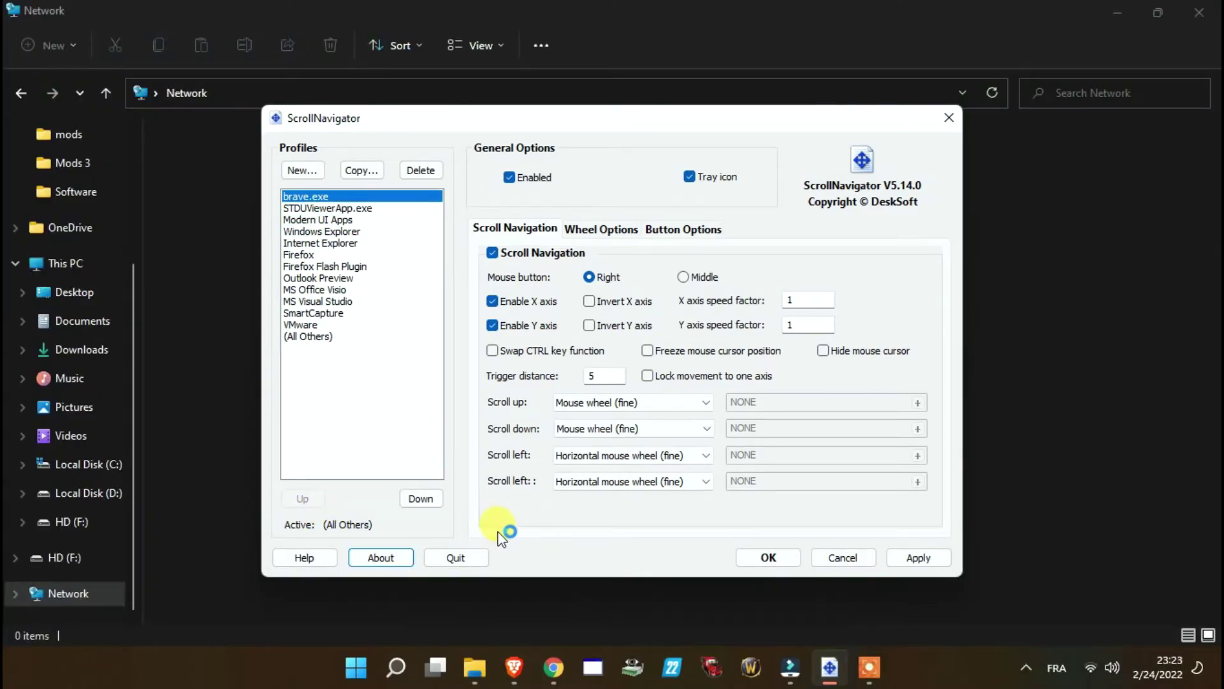
Show the About window with ScrollNavigator v5.14.0 and its program and data folders
left_click(390, 558)
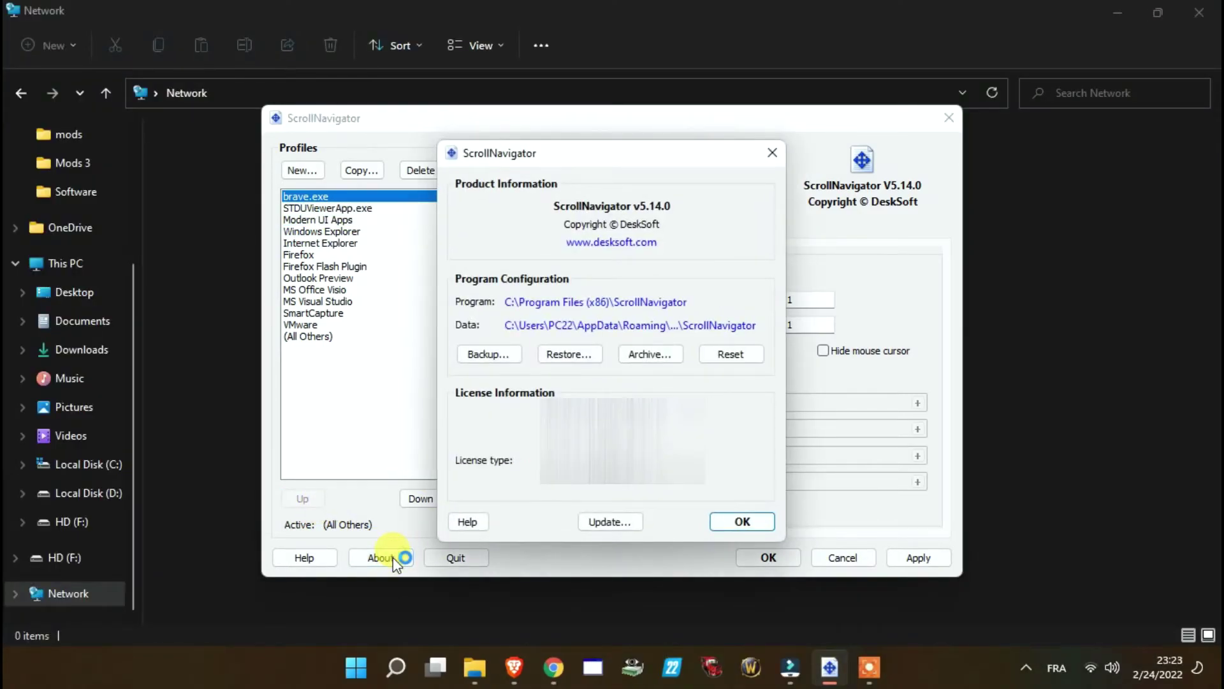